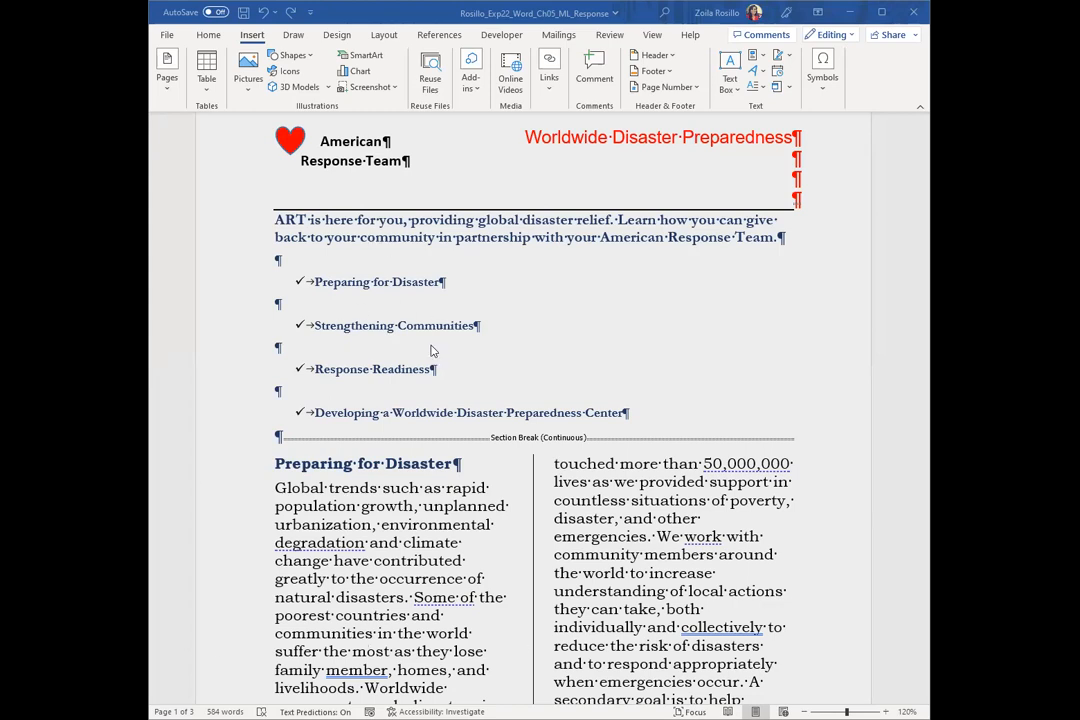
# Remove the page background color from the document by setting it to No Color
pyautogui.scroll(1, 433, 355)
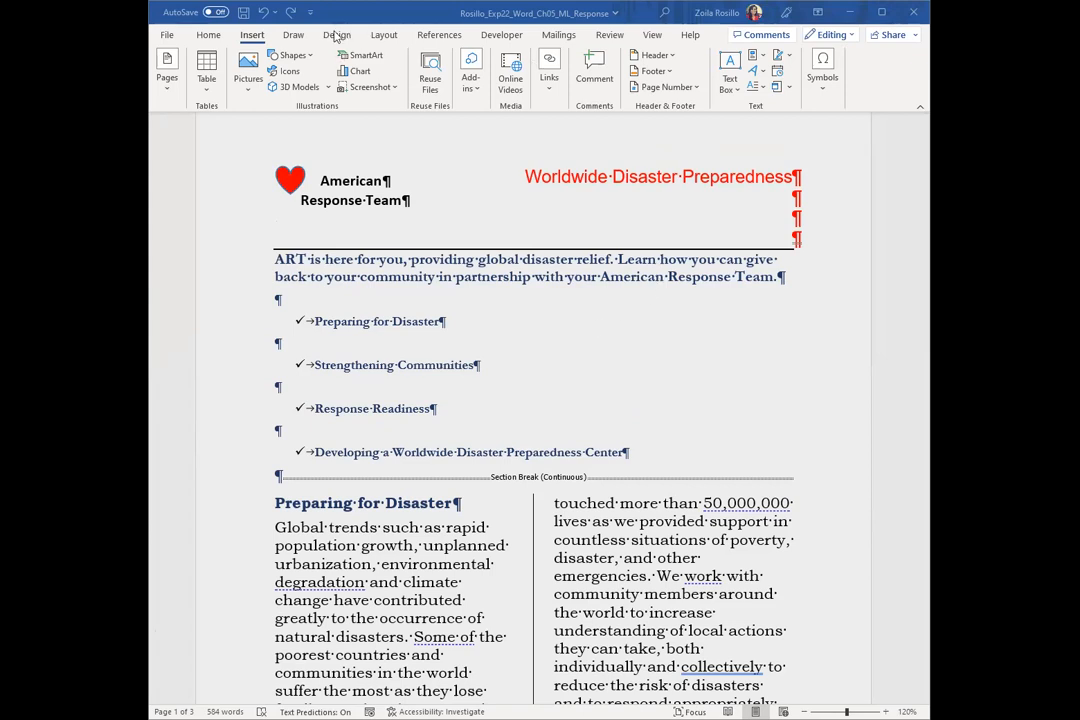
pyautogui.click(337, 36)
pyautogui.click(822, 72)
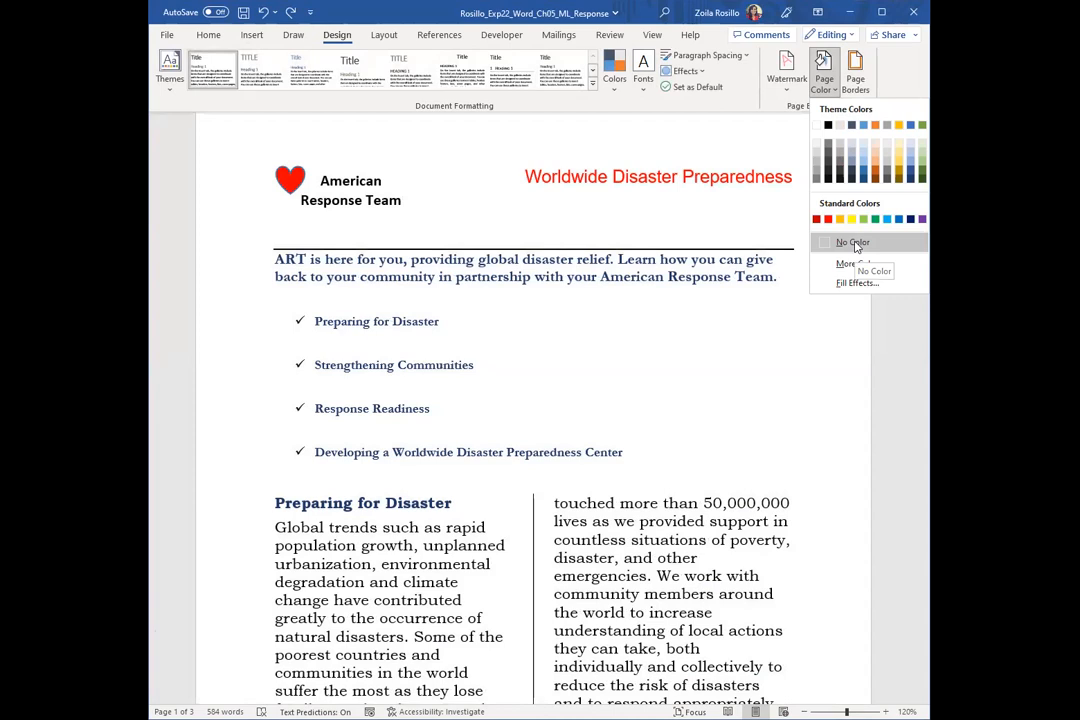
pyautogui.click(853, 243)
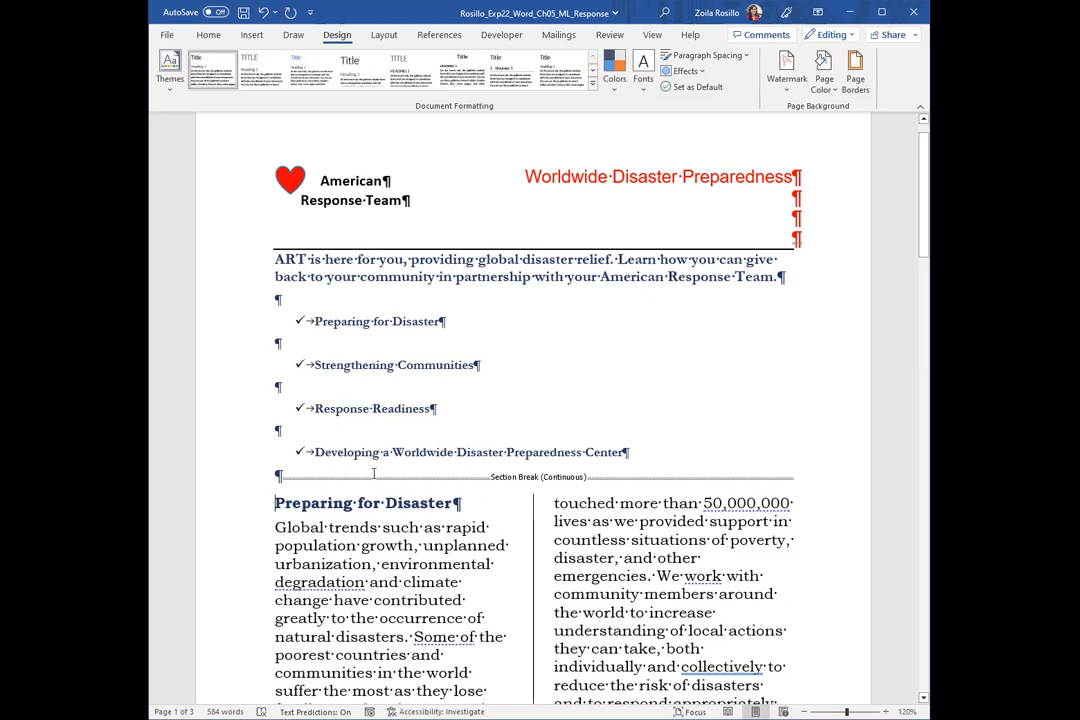
# Add a bookmark named Preparation to the "Preparing for Disaster" heading above the first body column
pyautogui.scroll(-3, 389, 481)
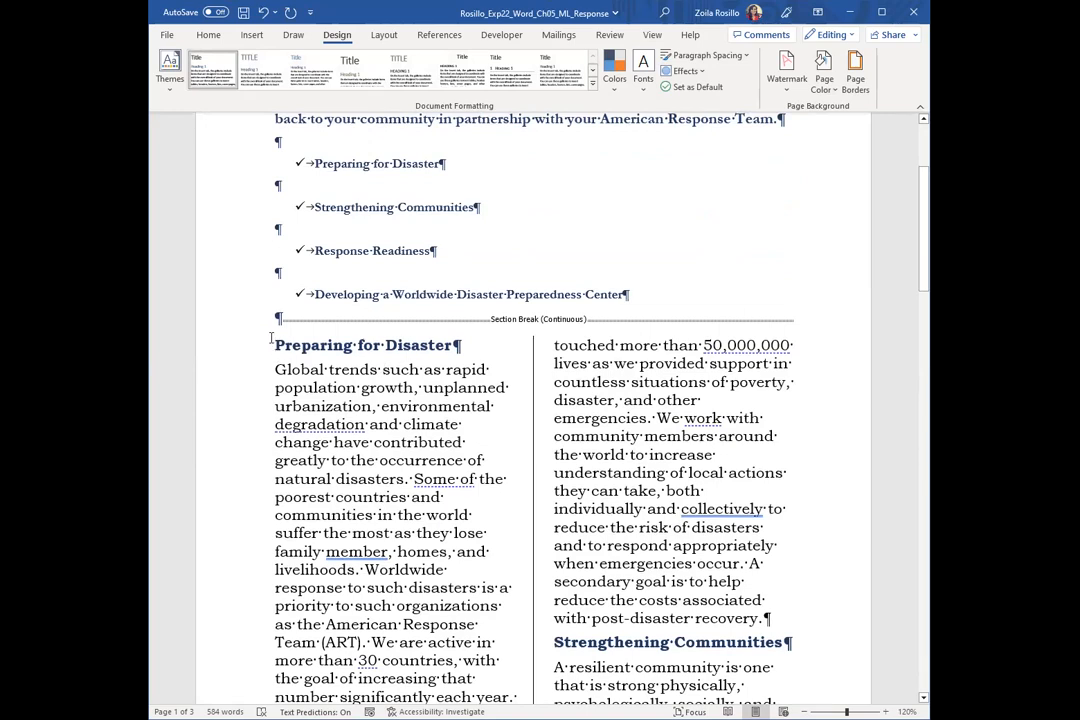
pyautogui.moveTo(275, 345); pyautogui.dragTo(448, 355)
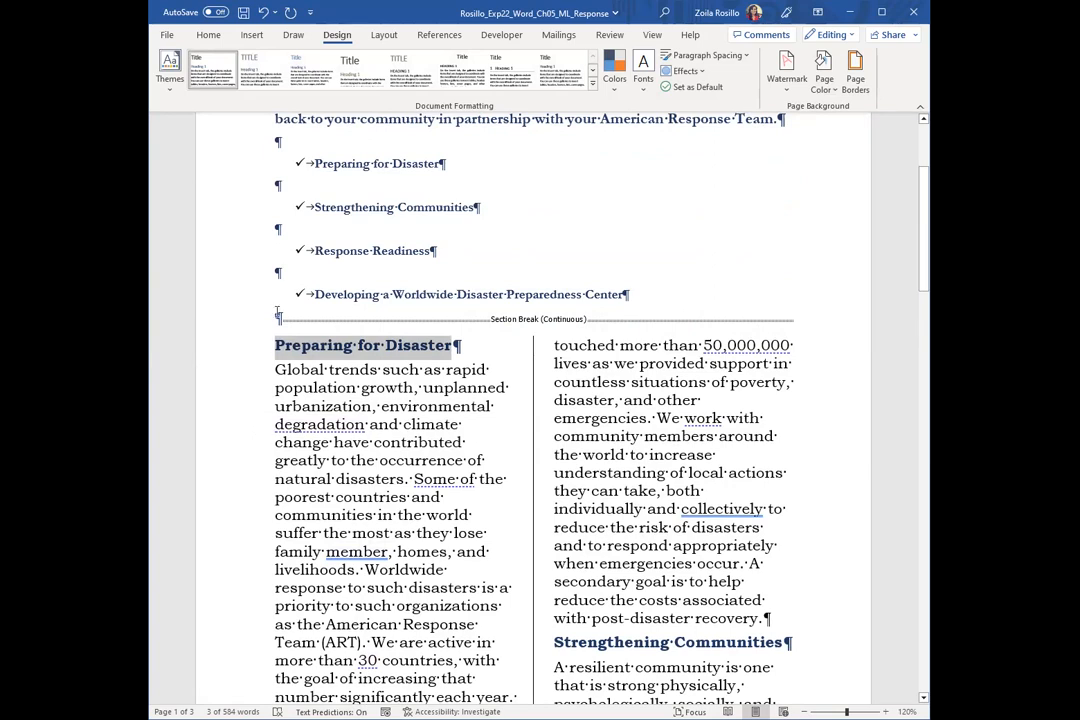
pyautogui.click(251, 38)
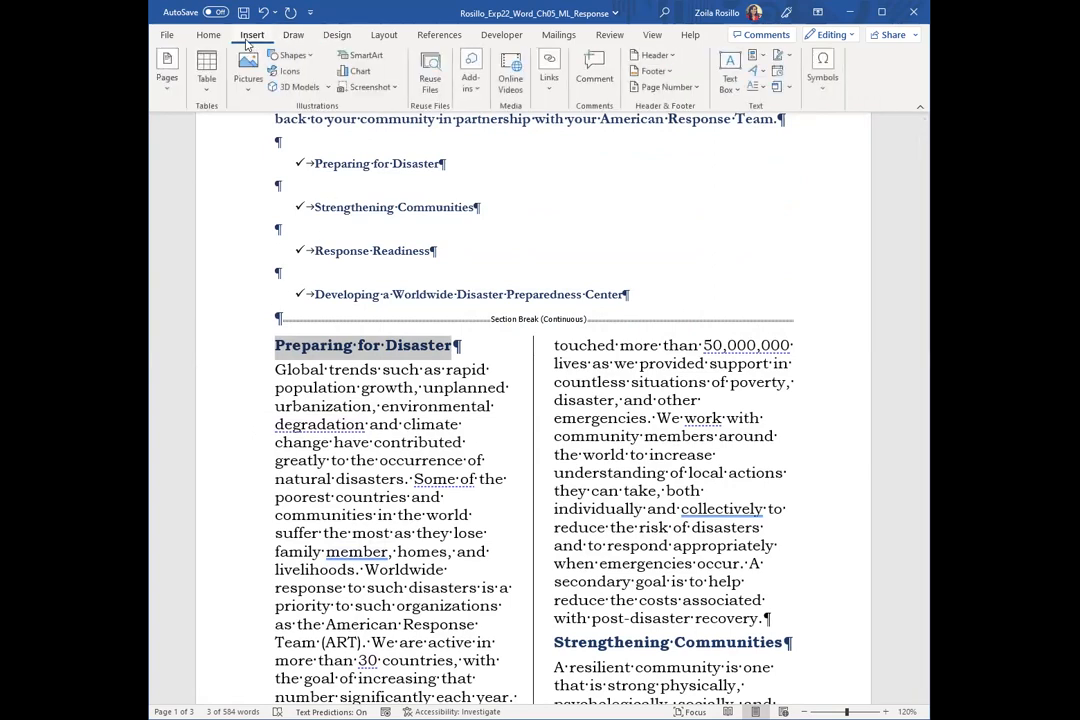
pyautogui.click(548, 80)
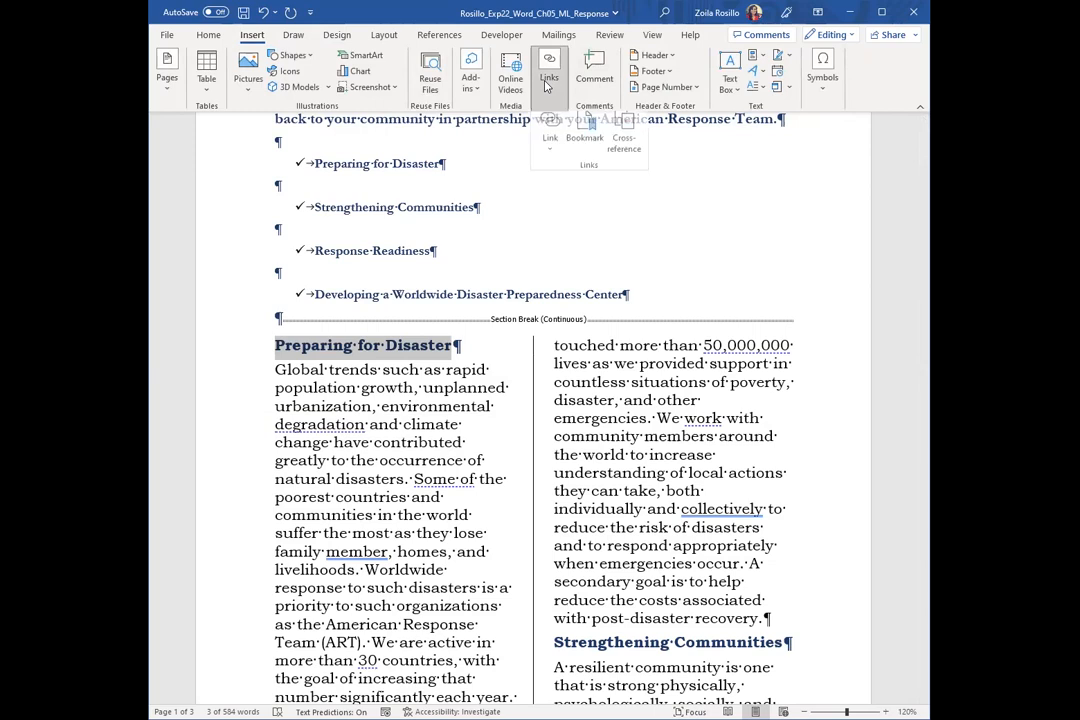
pyautogui.click(587, 135)
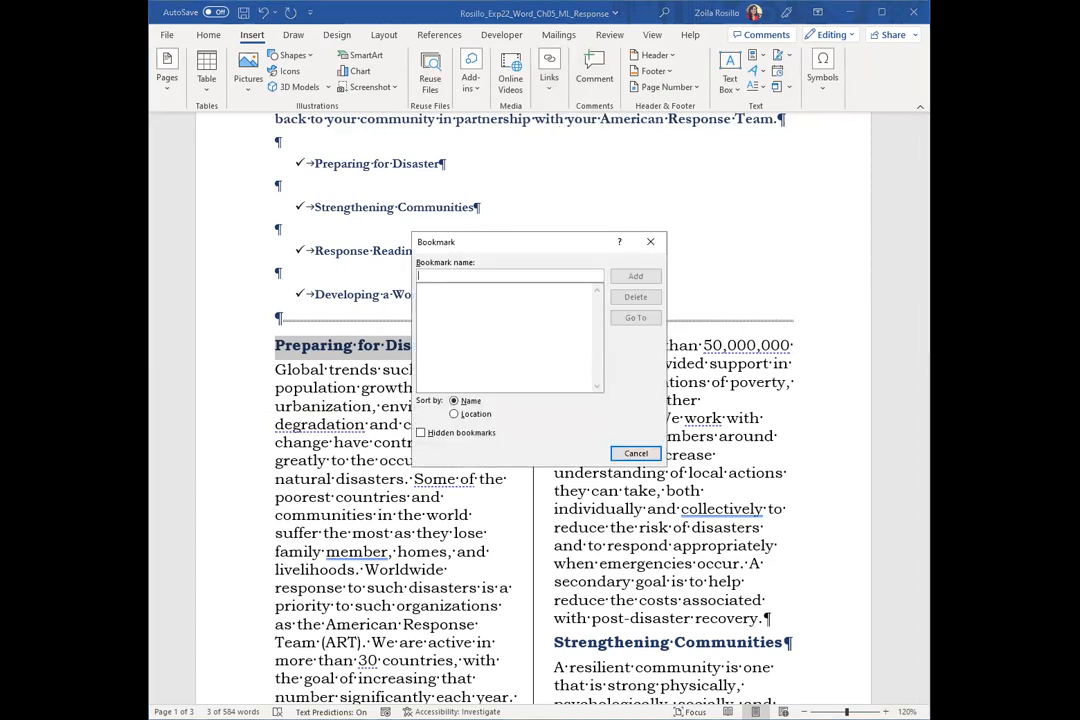
pyautogui.write('Preparation')
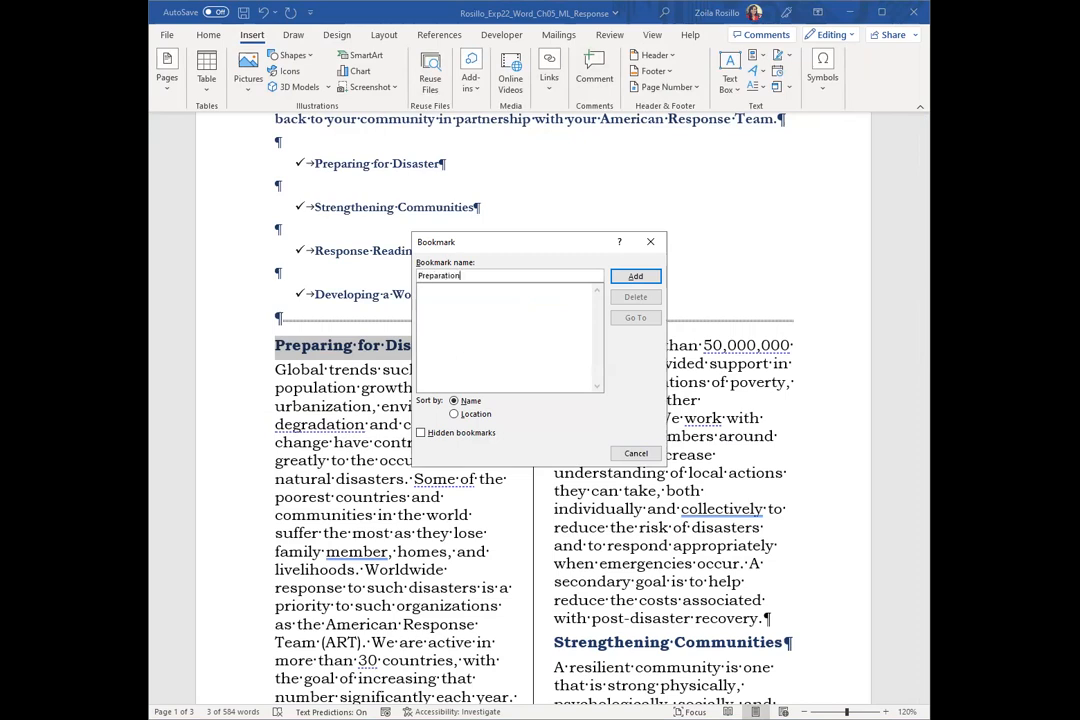
pyautogui.click(634, 279)
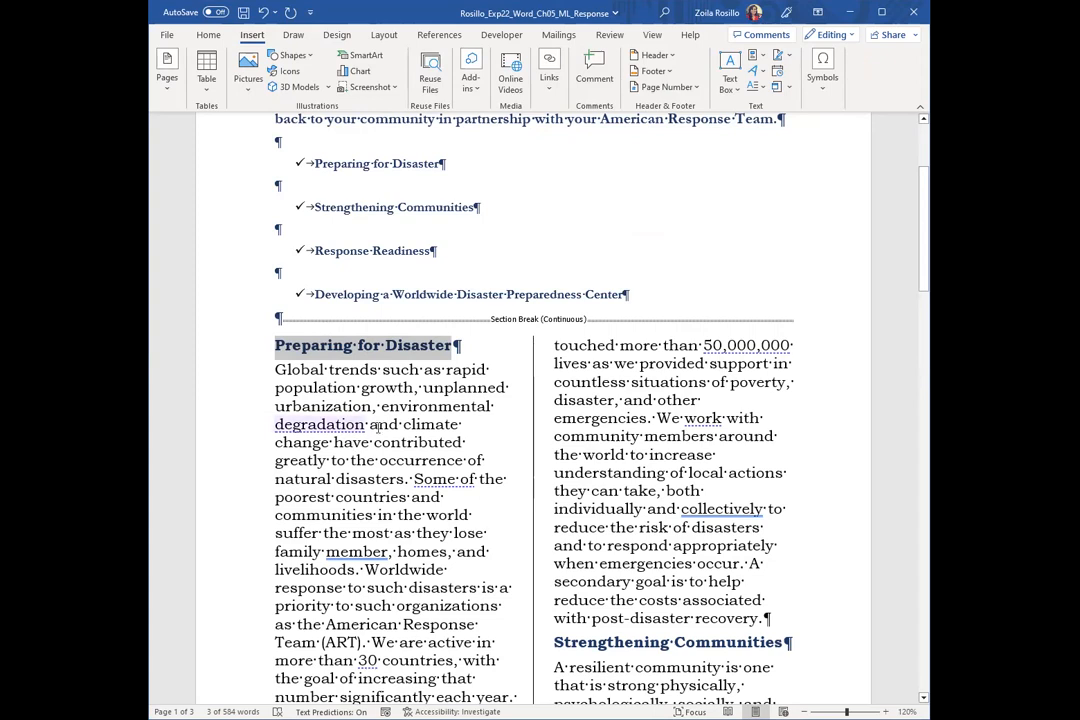
# Add a bookmark named Communities to the "Strengthening Communities" heading in the body text on page 1
pyautogui.scroll(-3, 397, 461)
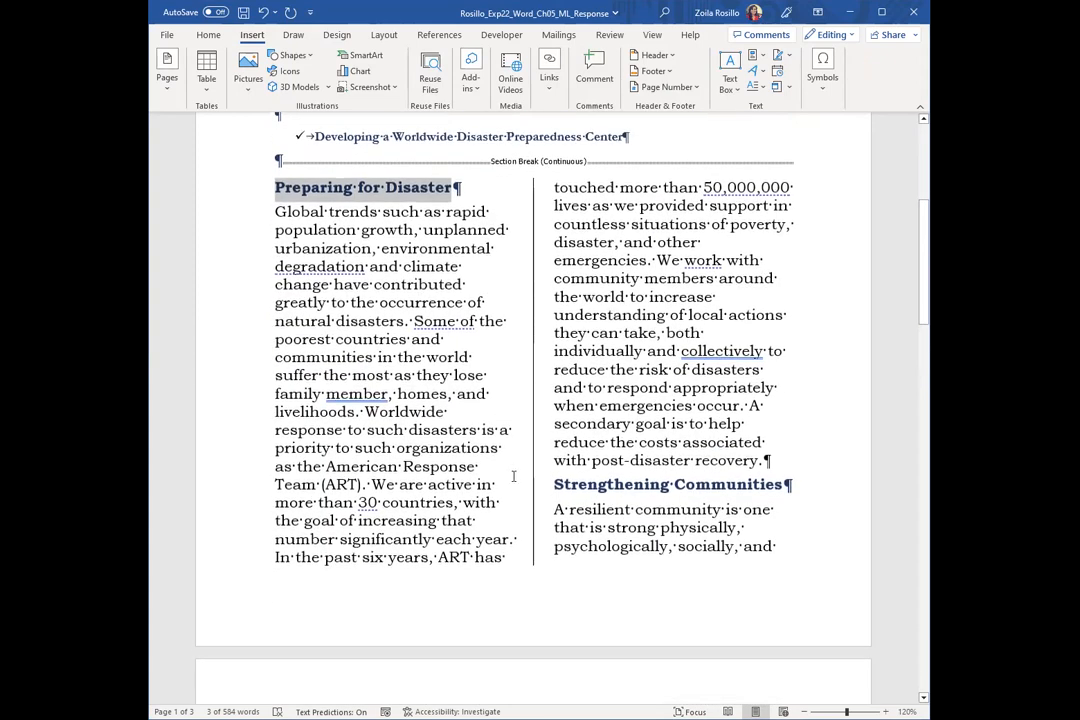
pyautogui.moveTo(550, 483); pyautogui.dragTo(788, 484)
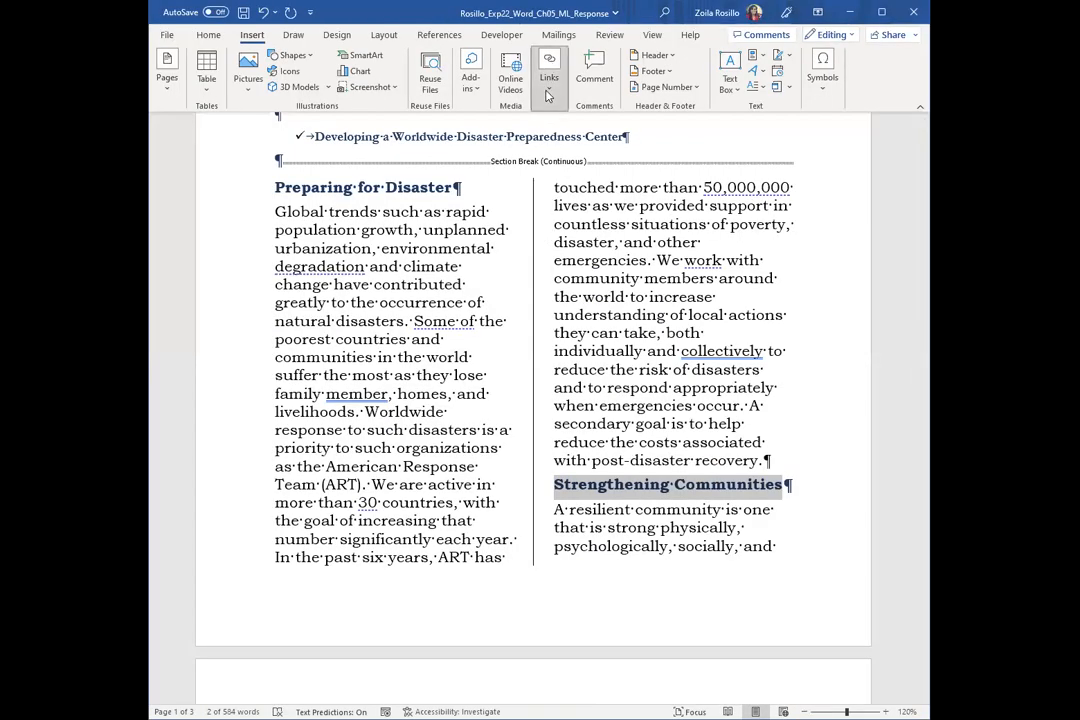
pyautogui.click(548, 80)
pyautogui.click(584, 132)
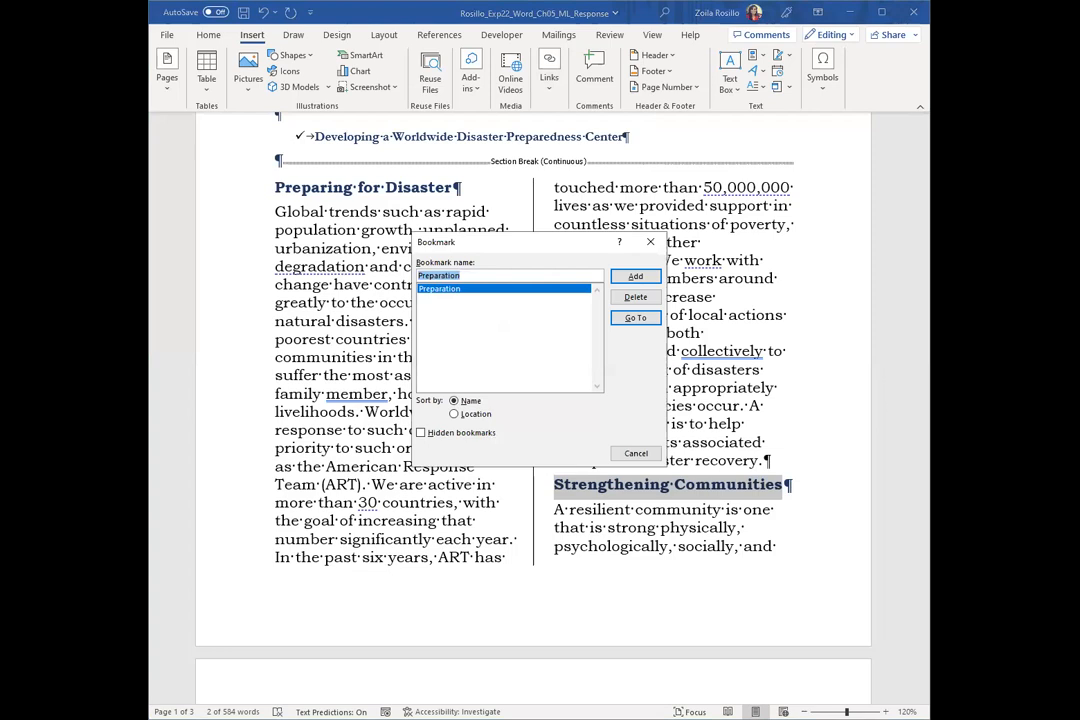
pyautogui.write('Communities')
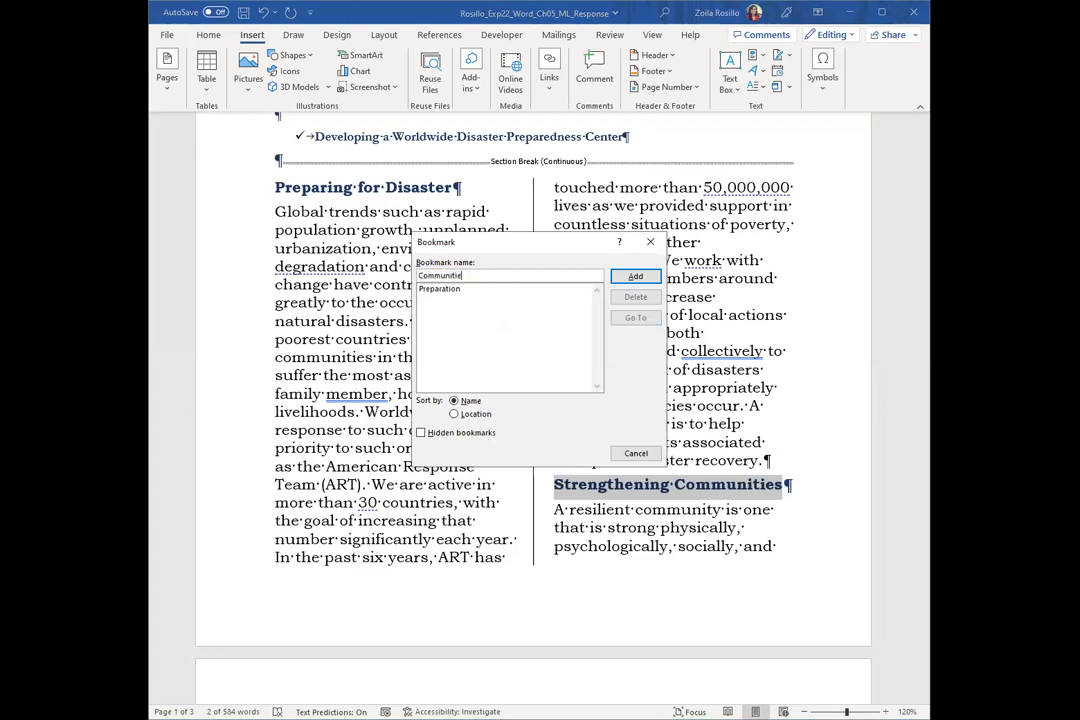
pyautogui.click(636, 278)
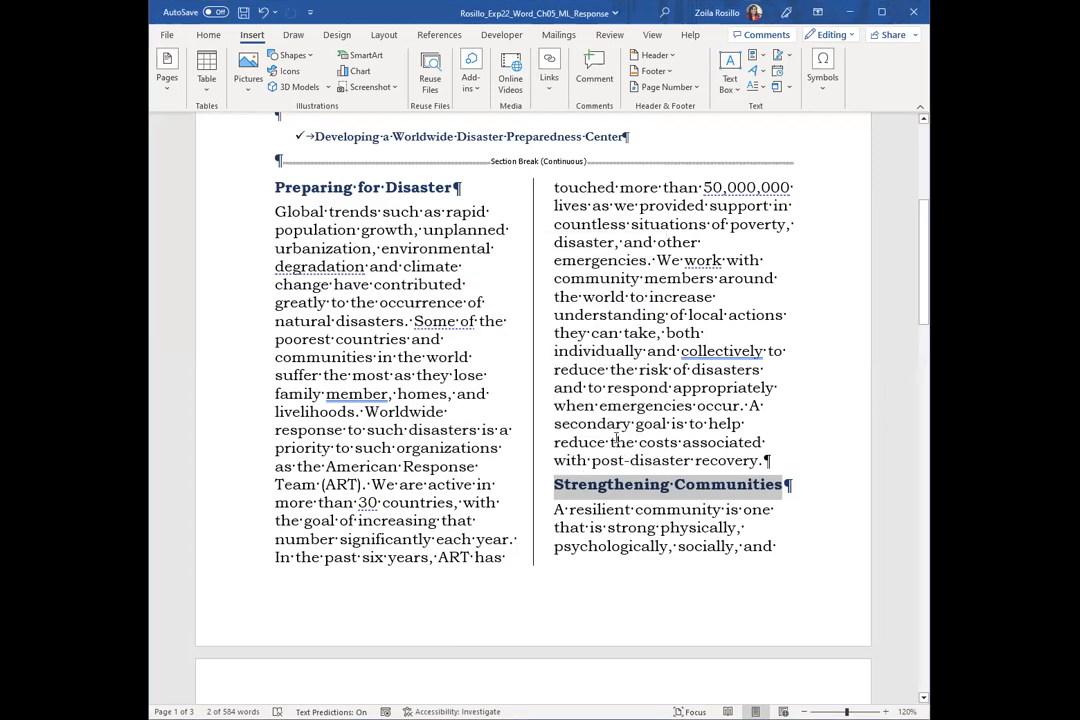
# Add a bookmark named Response to the "Response Readiness" heading on page 2
pyautogui.scroll(-2, 618, 432)
pyautogui.scroll(-4, 617, 436)
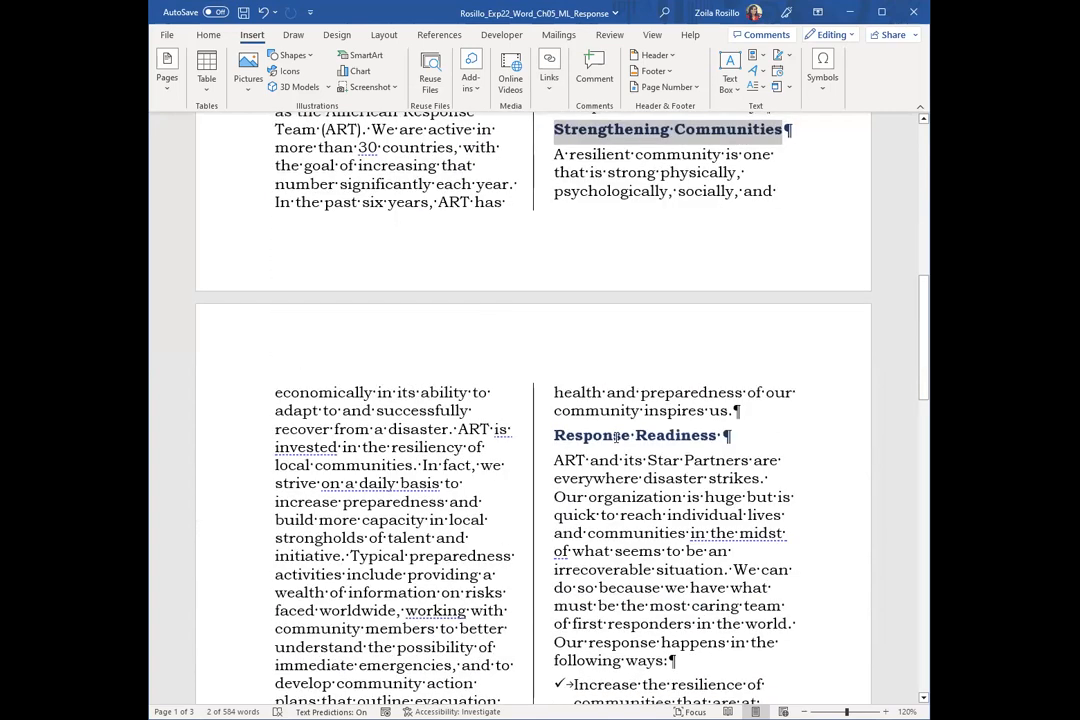
pyautogui.scroll(-3, 617, 436)
pyautogui.moveTo(555, 278); pyautogui.dragTo(720, 279)
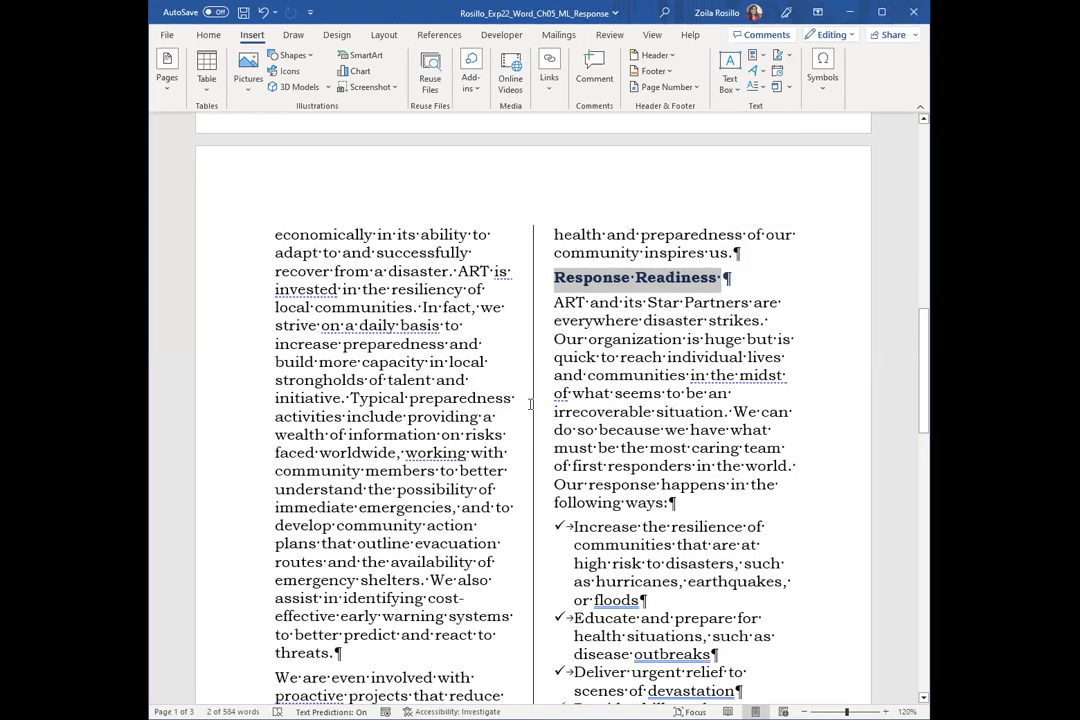
pyautogui.click(545, 96)
pyautogui.click(583, 135)
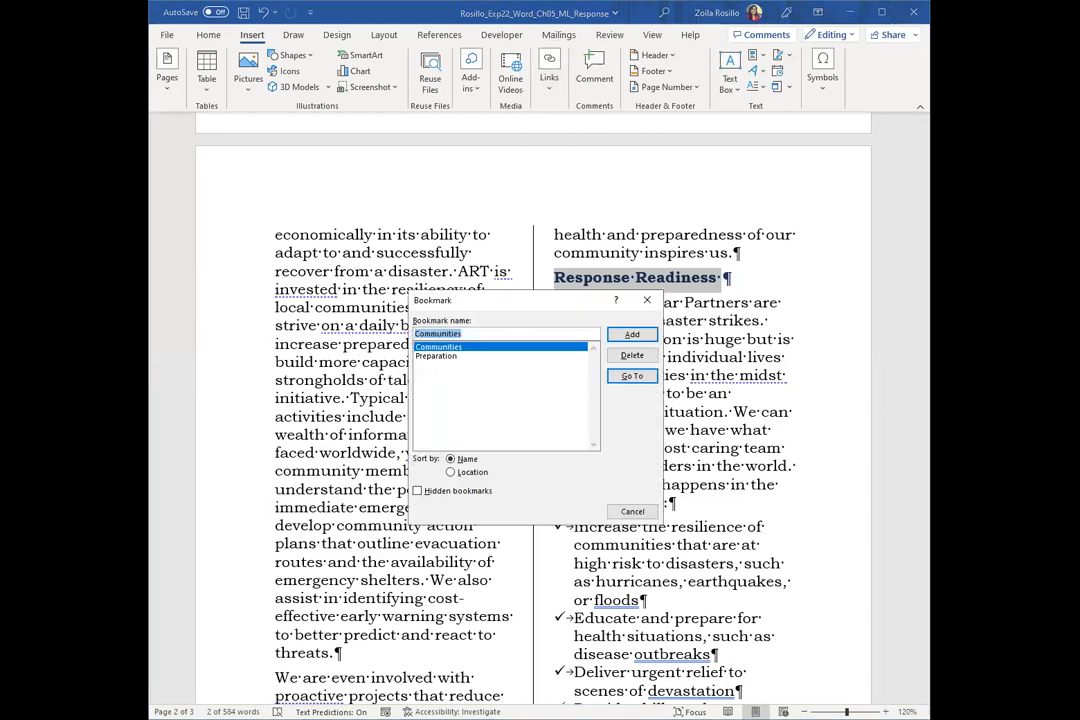
pyautogui.write('Res')
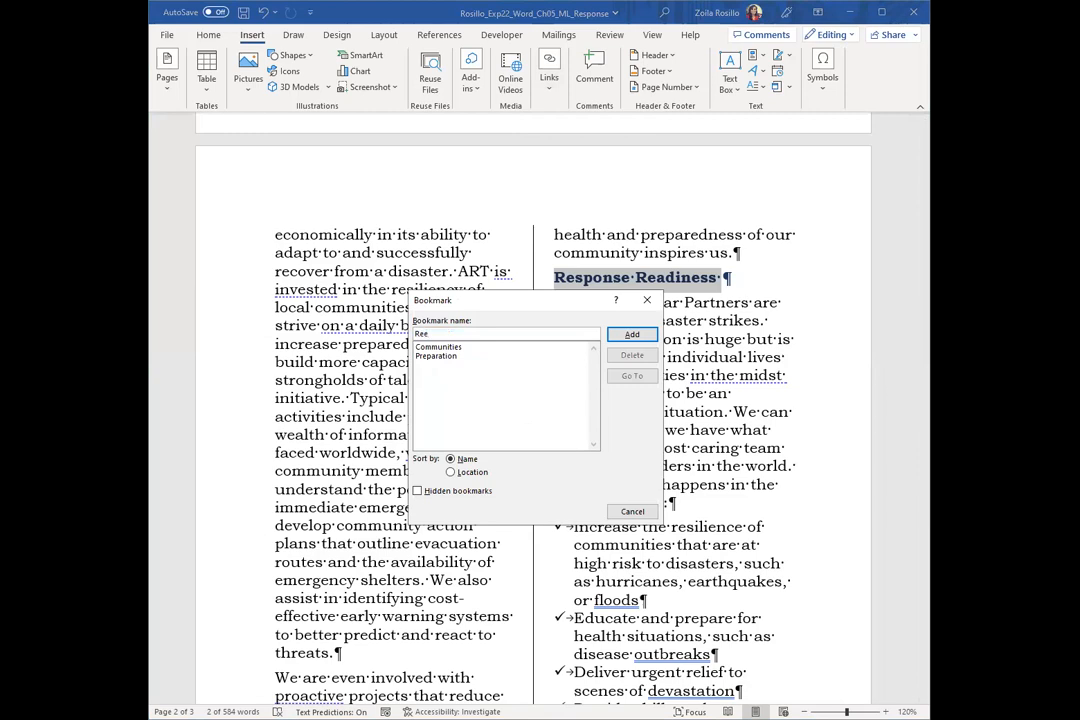
pyautogui.write('ponse')
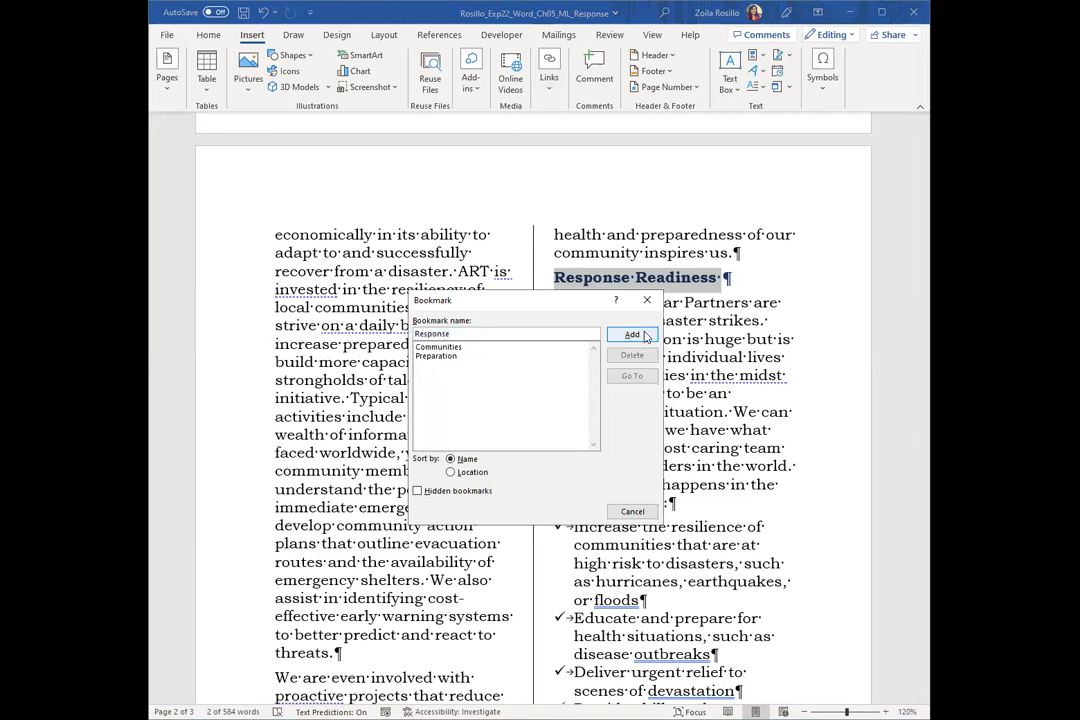
pyautogui.press('Return')
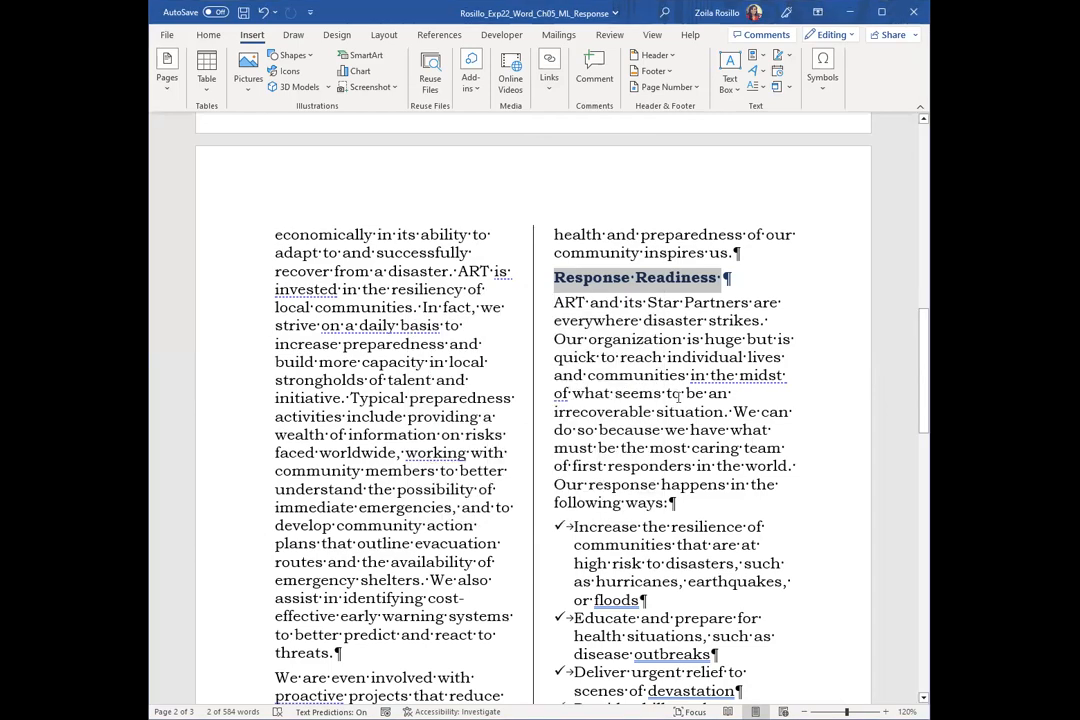
# Add a bookmark named Worldwide to the "Developing a Worldwide Disaster Preparedness Center" heading on page 3
pyautogui.scroll(-6, 704, 427)
pyautogui.scroll(-8, 670, 404)
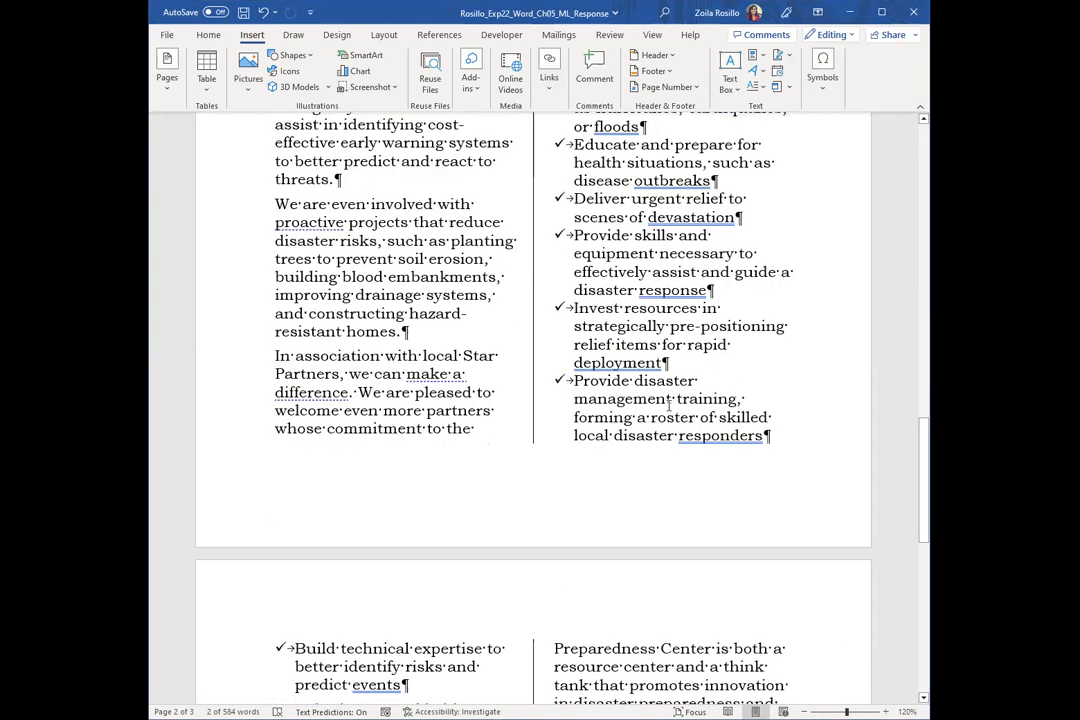
pyautogui.scroll(-1, 668, 405)
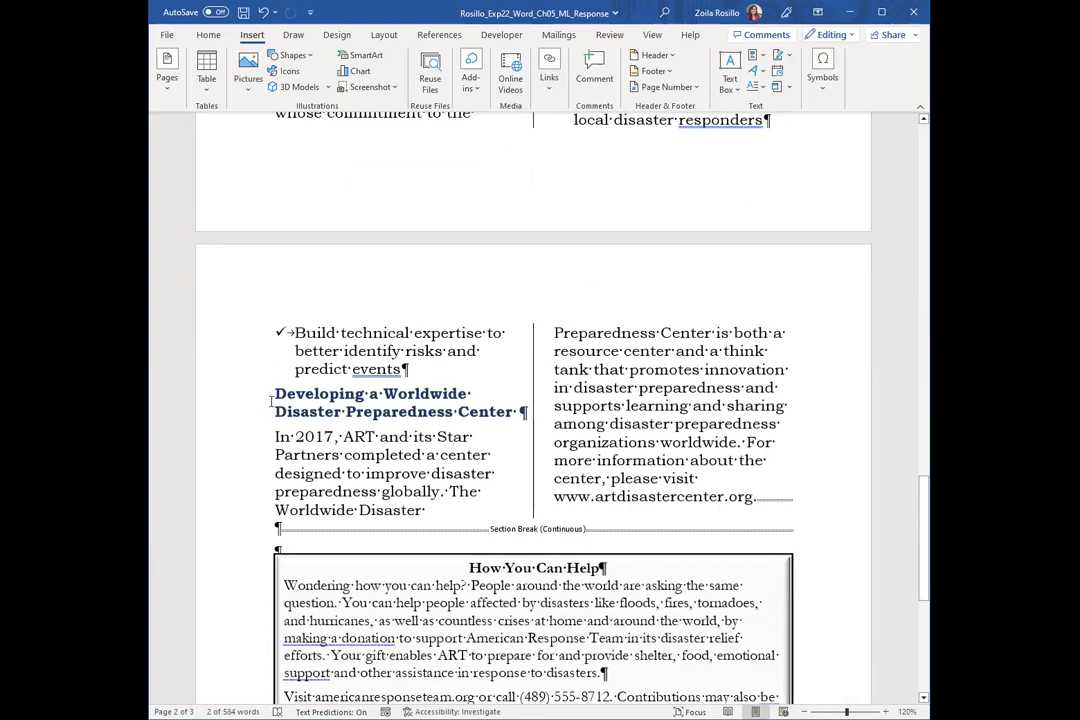
pyautogui.moveTo(276, 394); pyautogui.dragTo(516, 412)
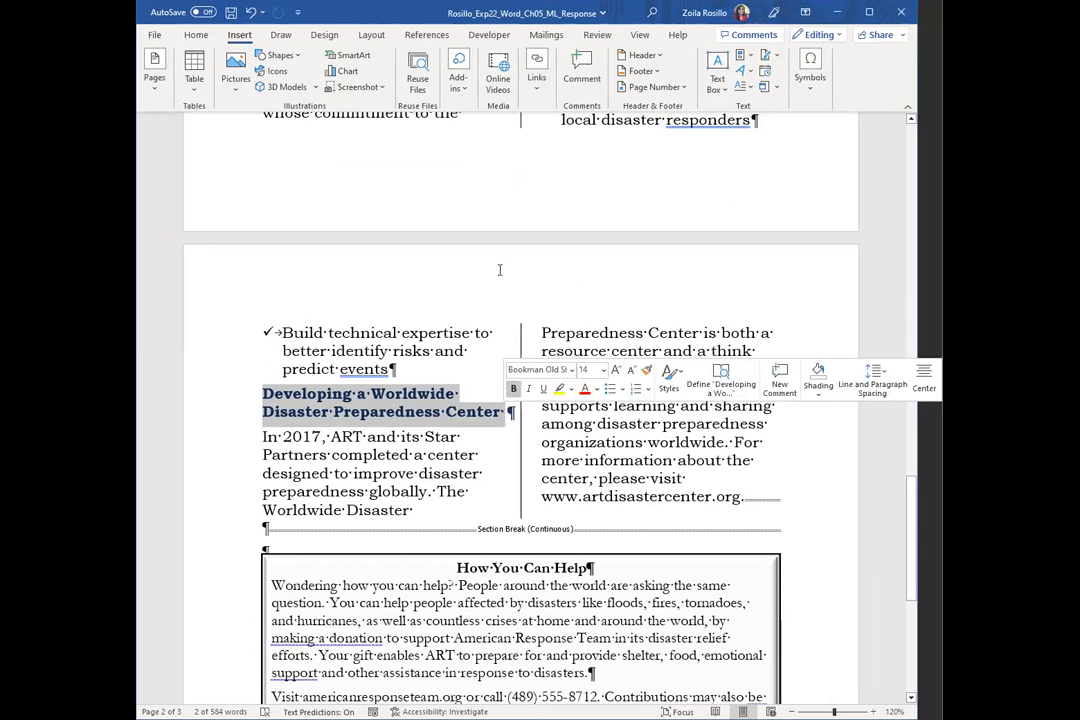
pyautogui.click(546, 74)
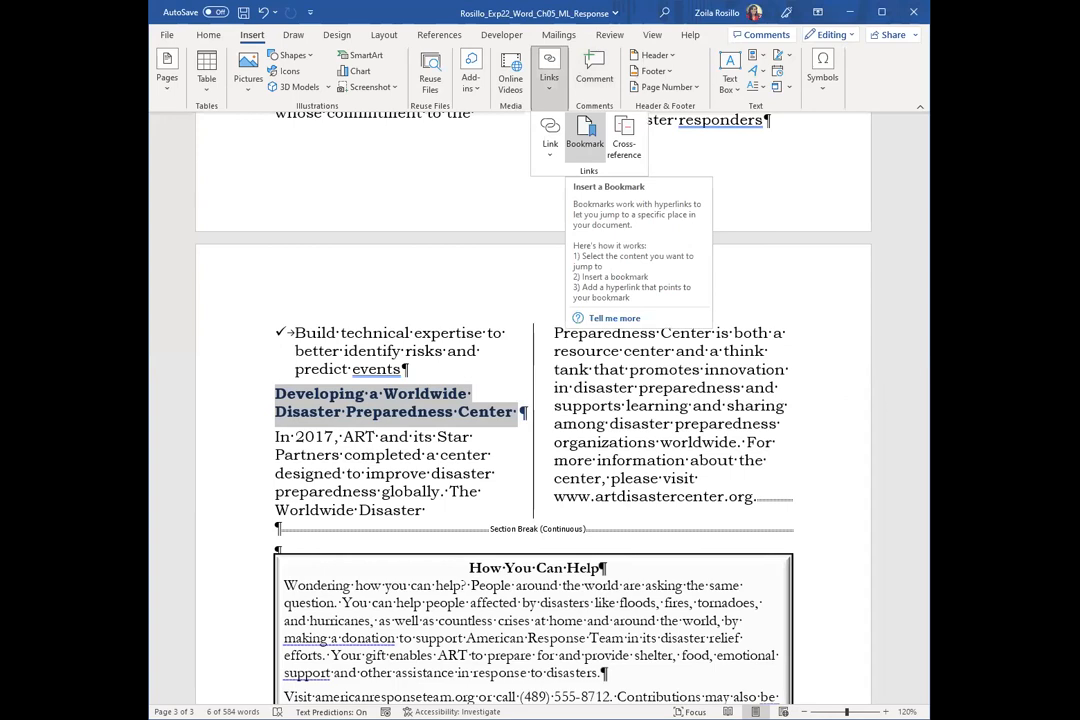
pyautogui.click(585, 133)
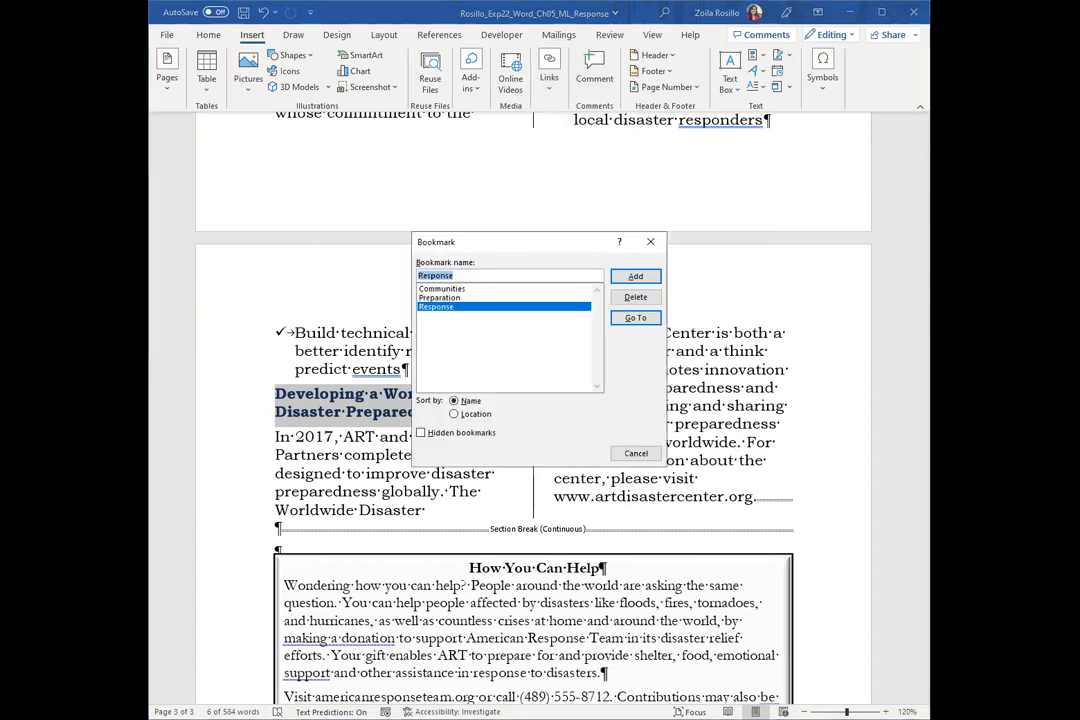
pyautogui.write('Wor')
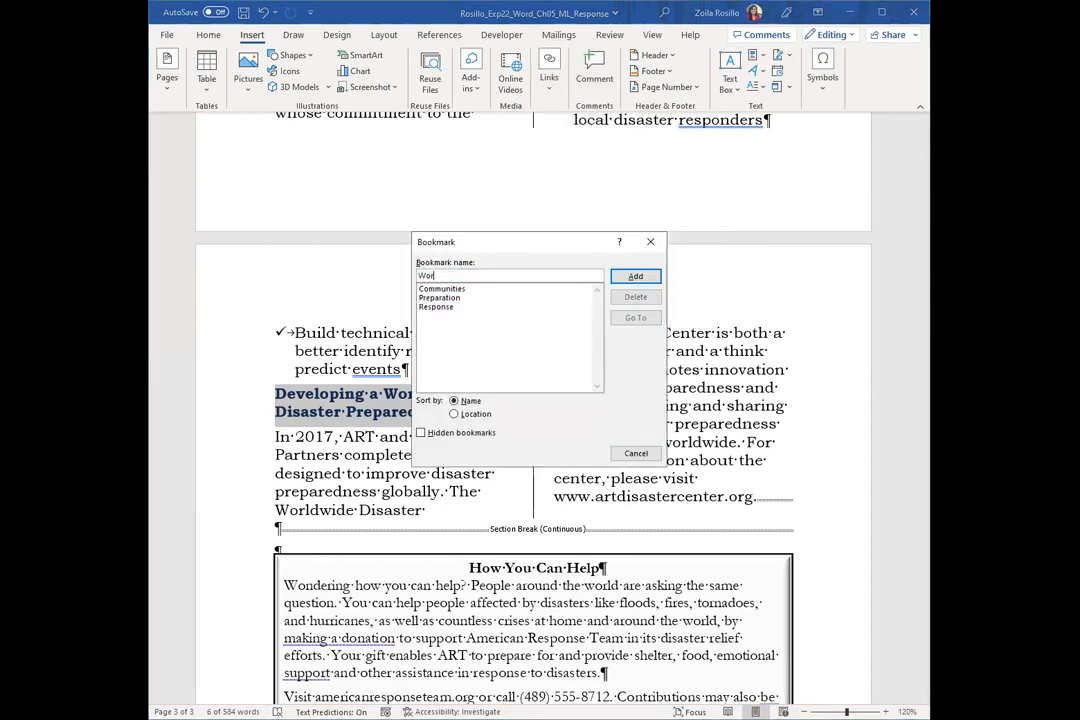
pyautogui.write('ldwide')
pyautogui.click(636, 287)
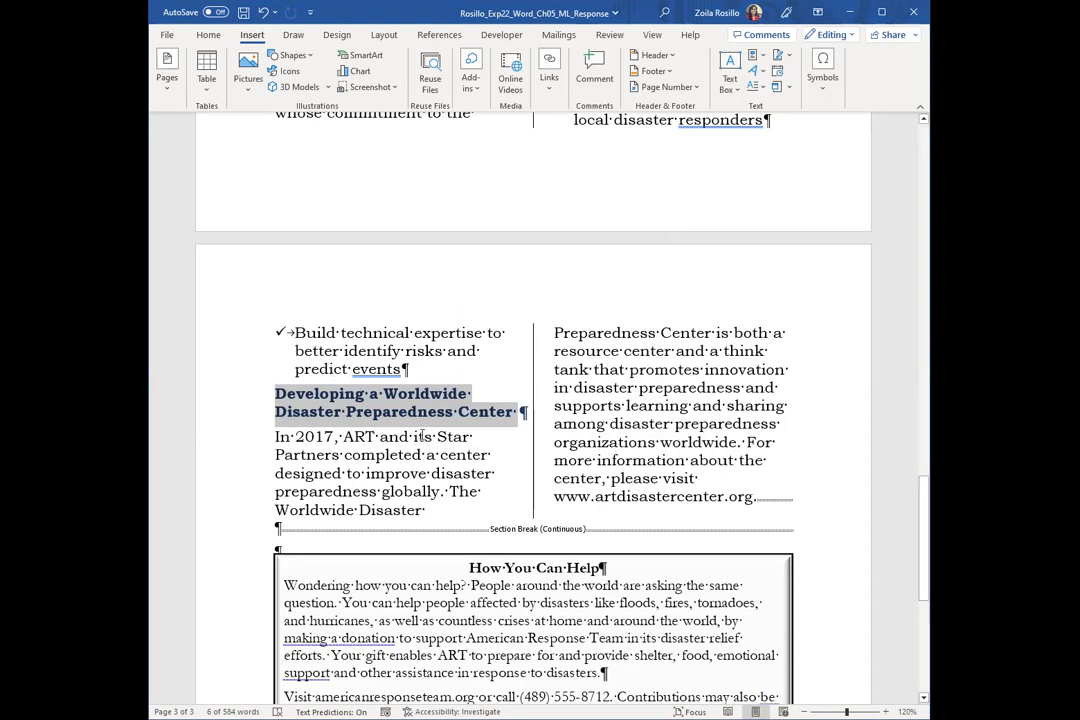
# Review the bulleted topic list on page 1 against the matching bookmarked section headings in the body text
pyautogui.scroll(8, 422, 435)
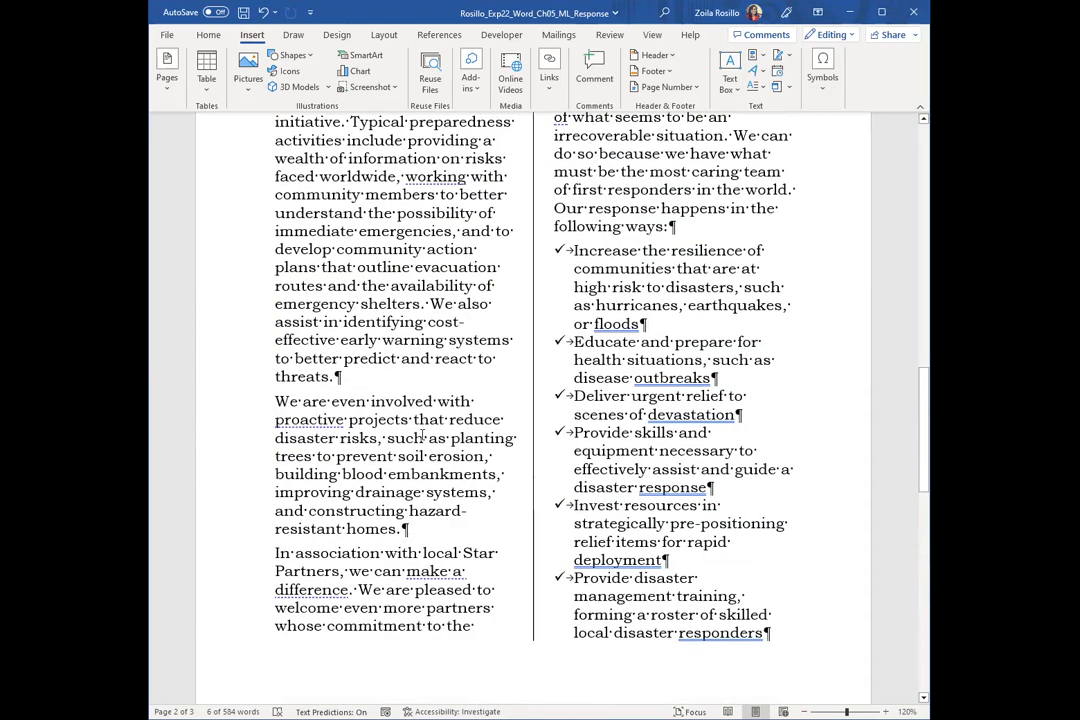
pyautogui.scroll(7, 422, 435)
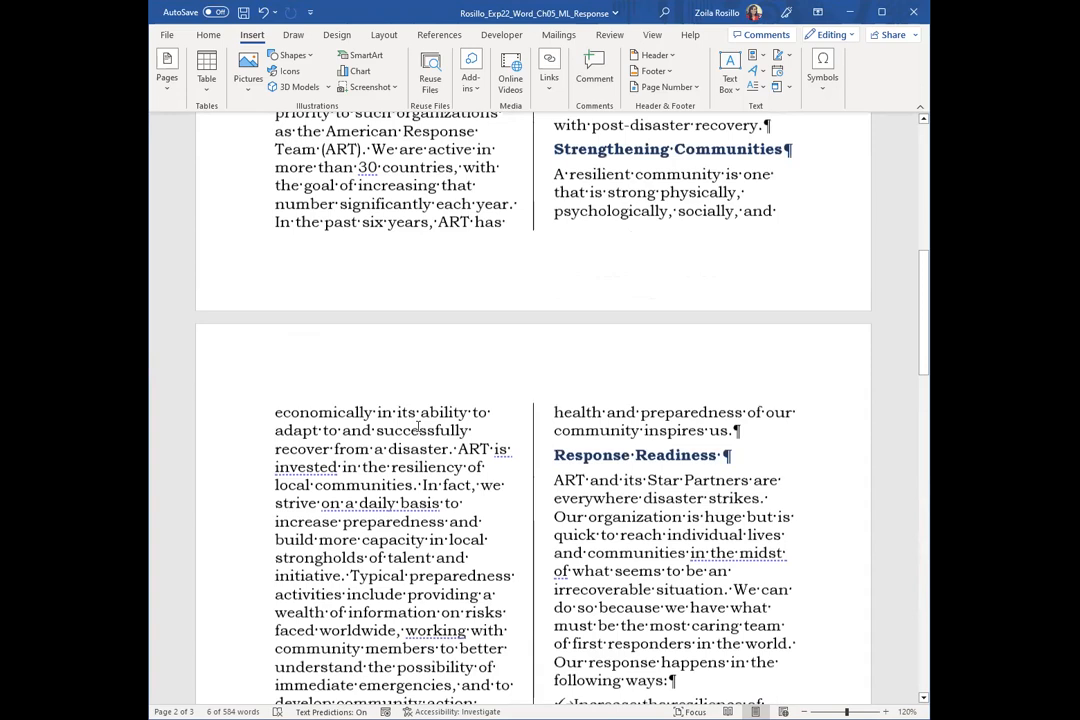
pyautogui.scroll(8, 418, 428)
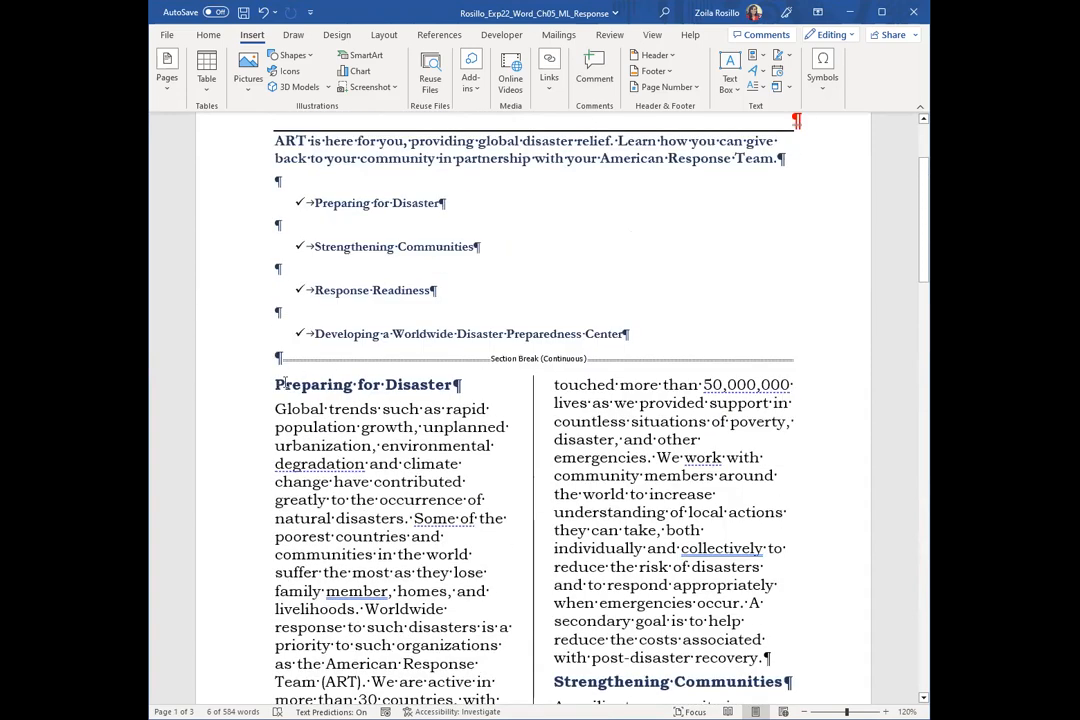
pyautogui.scroll(1, 381, 335)
pyautogui.scroll(1, 381, 335)
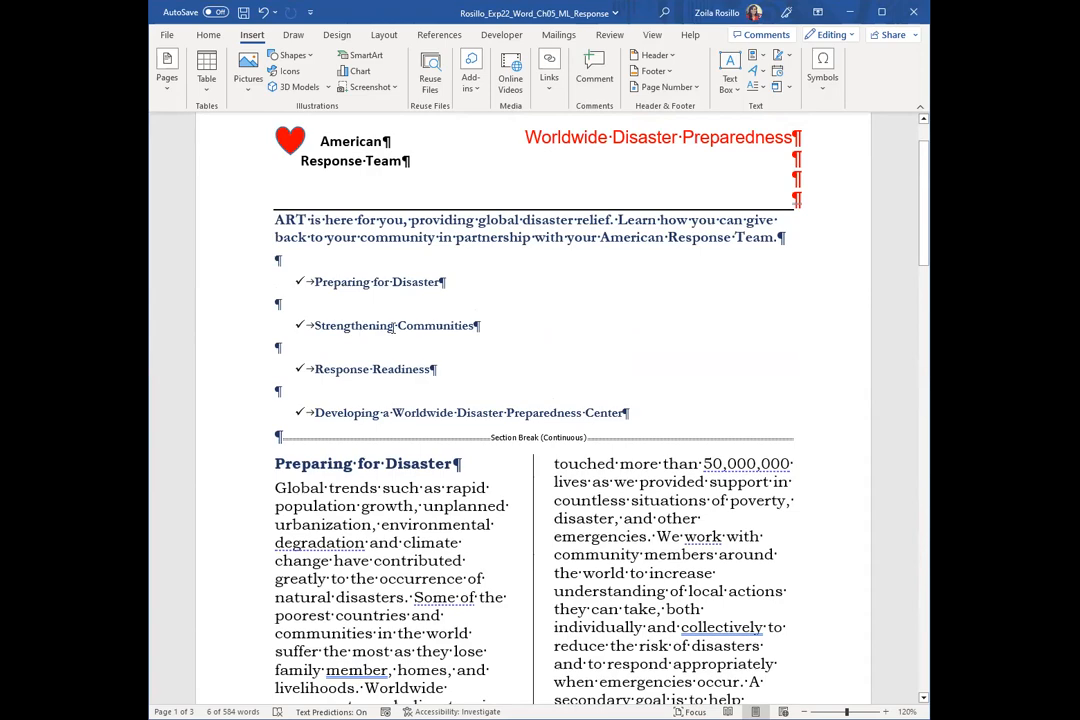
pyautogui.scroll(-3, 451, 478)
pyautogui.scroll(-10, 451, 478)
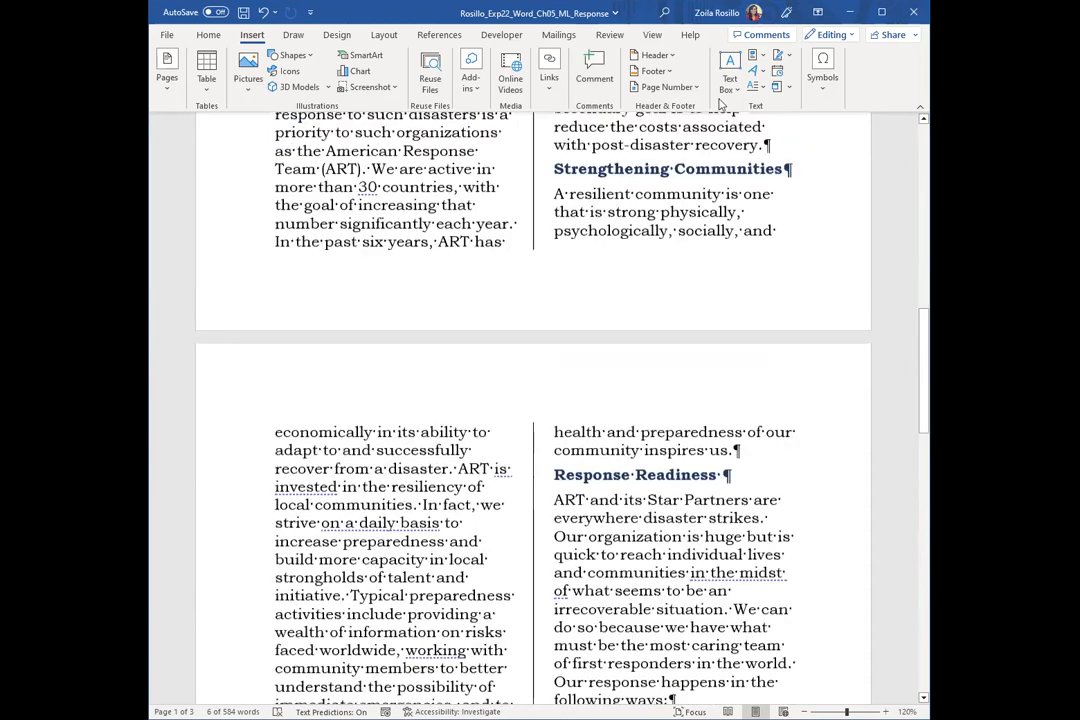
pyautogui.scroll(-10, 384, 425)
pyautogui.scroll(20, 430, 303)
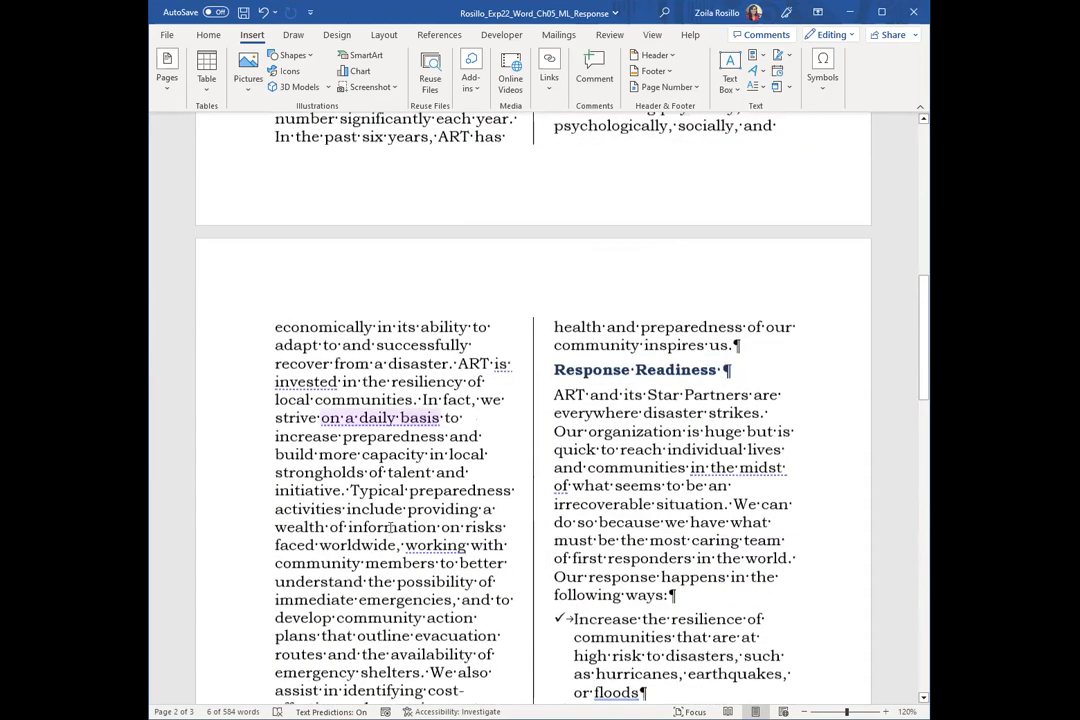
# Link the "Preparing for Disaster" bullet on page 1 to the Preparation bookmark in this document
pyautogui.scroll(2, 391, 522)
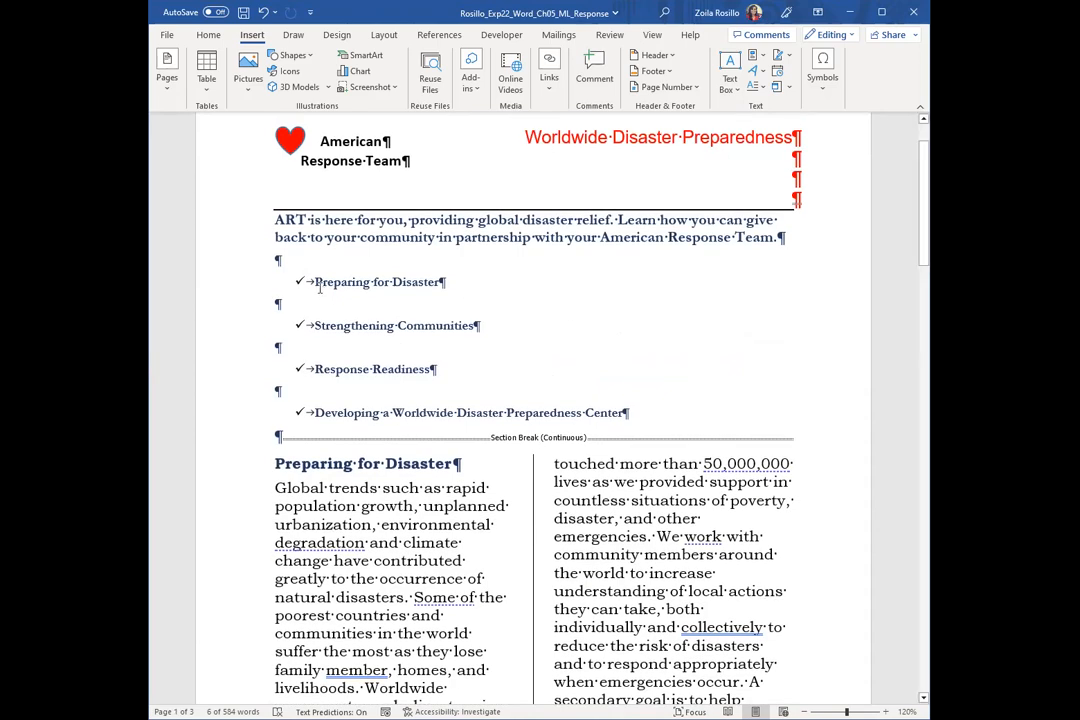
pyautogui.moveTo(313, 282); pyautogui.dragTo(444, 281)
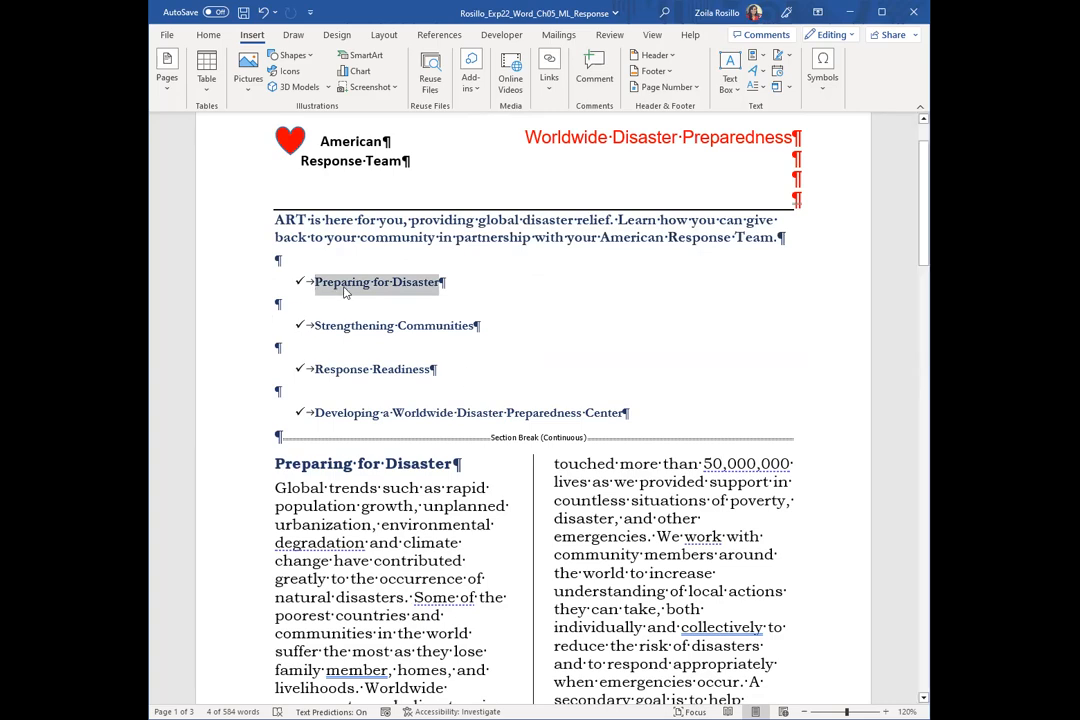
pyautogui.click(547, 85)
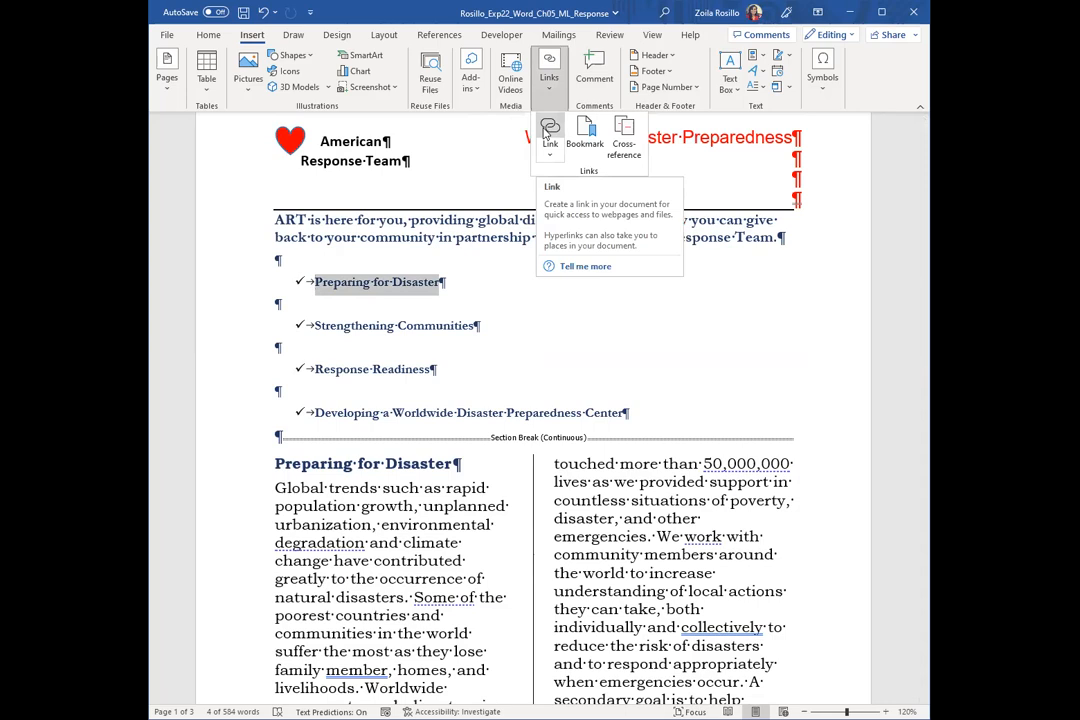
pyautogui.click(546, 133)
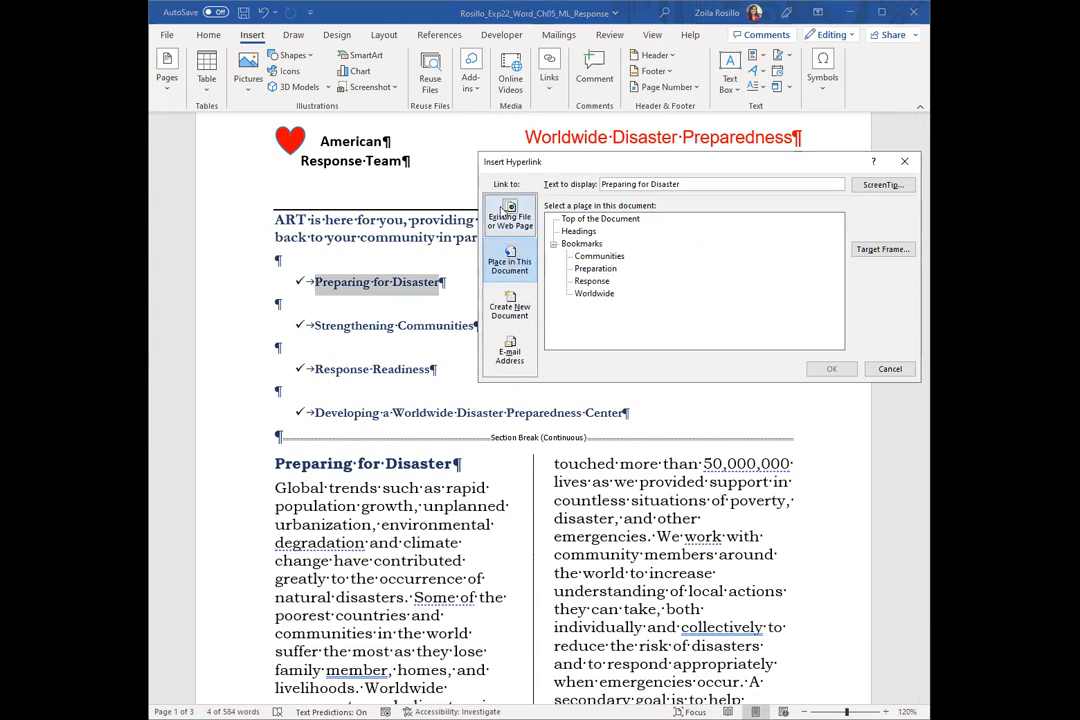
pyautogui.click(510, 218)
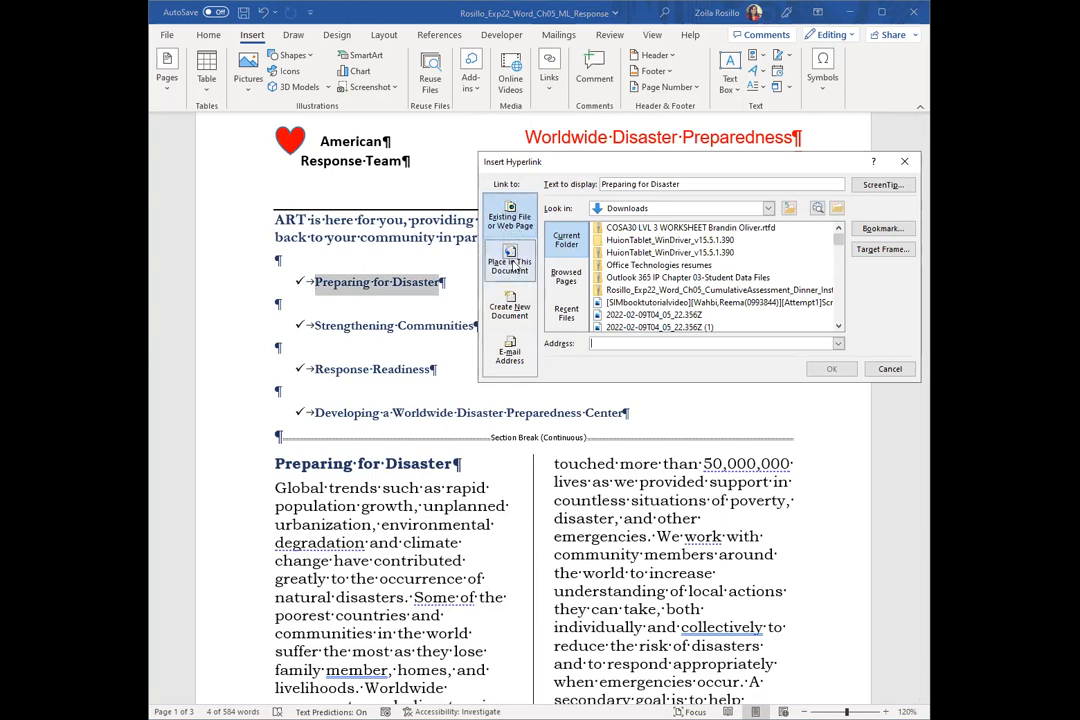
pyautogui.click(510, 264)
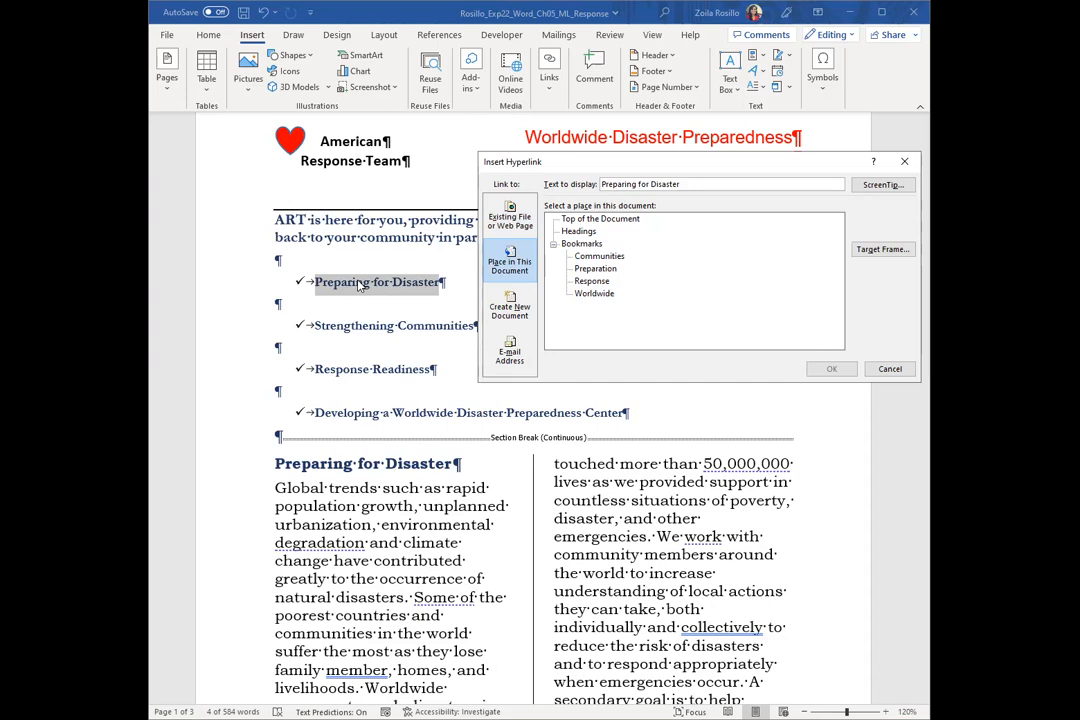
pyautogui.click(598, 269)
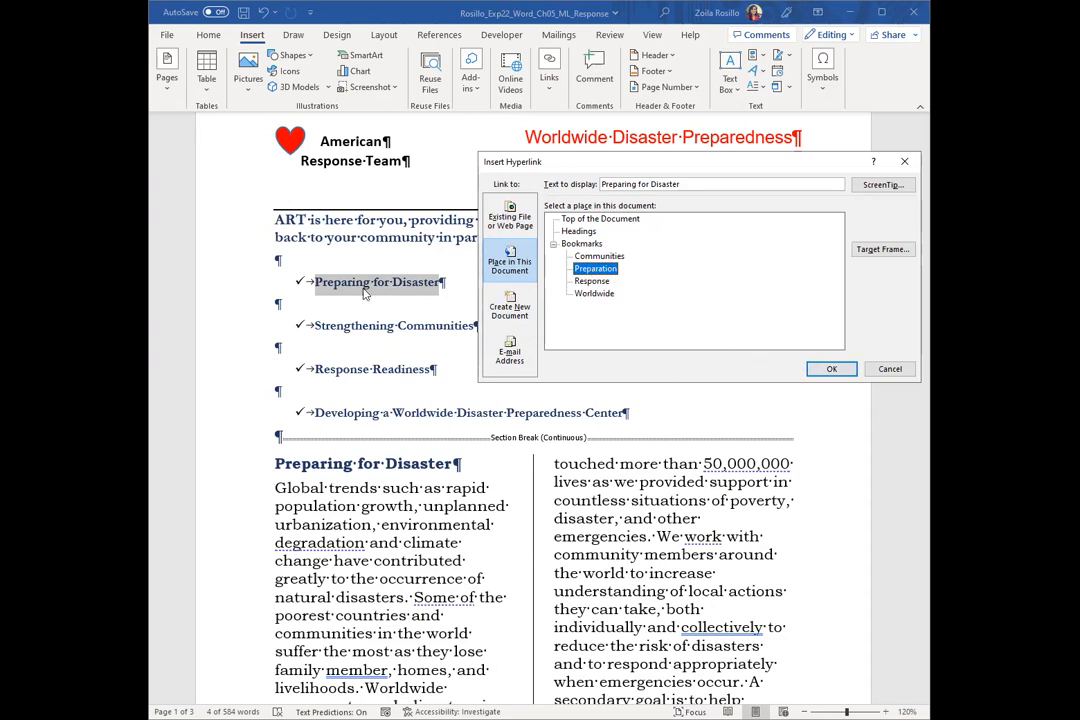
pyautogui.click(838, 370)
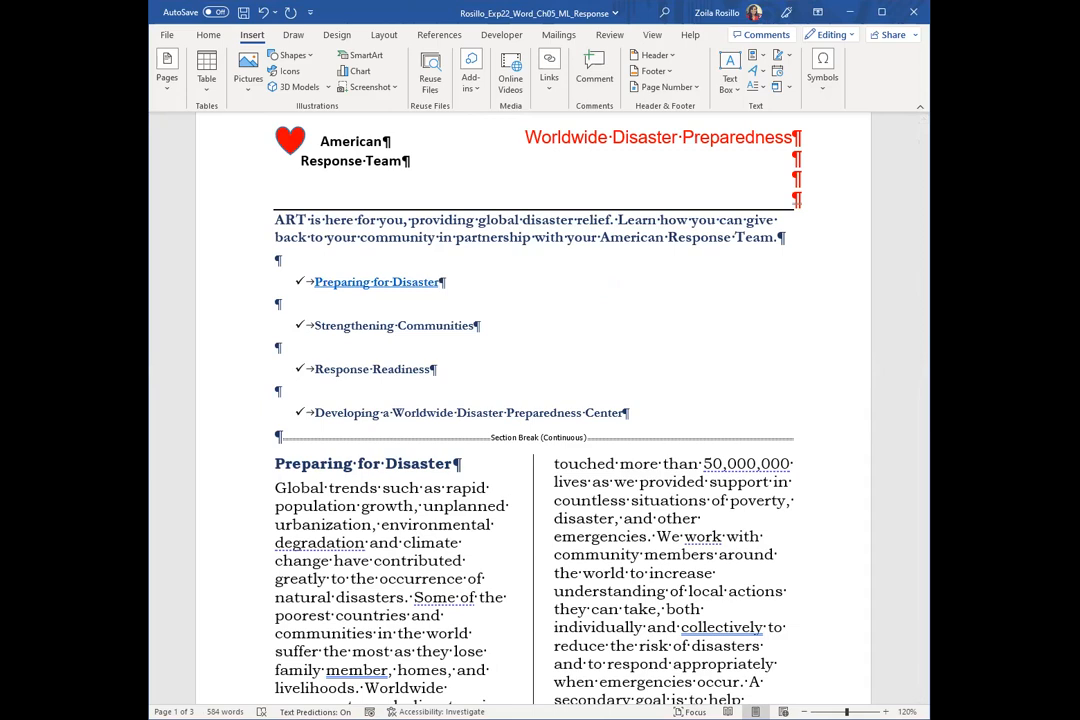
# Link the "Strengthening Communities" bullet in the page 1 topic list to the Communities bookmark
pyautogui.moveTo(314, 325); pyautogui.dragTo(476, 332)
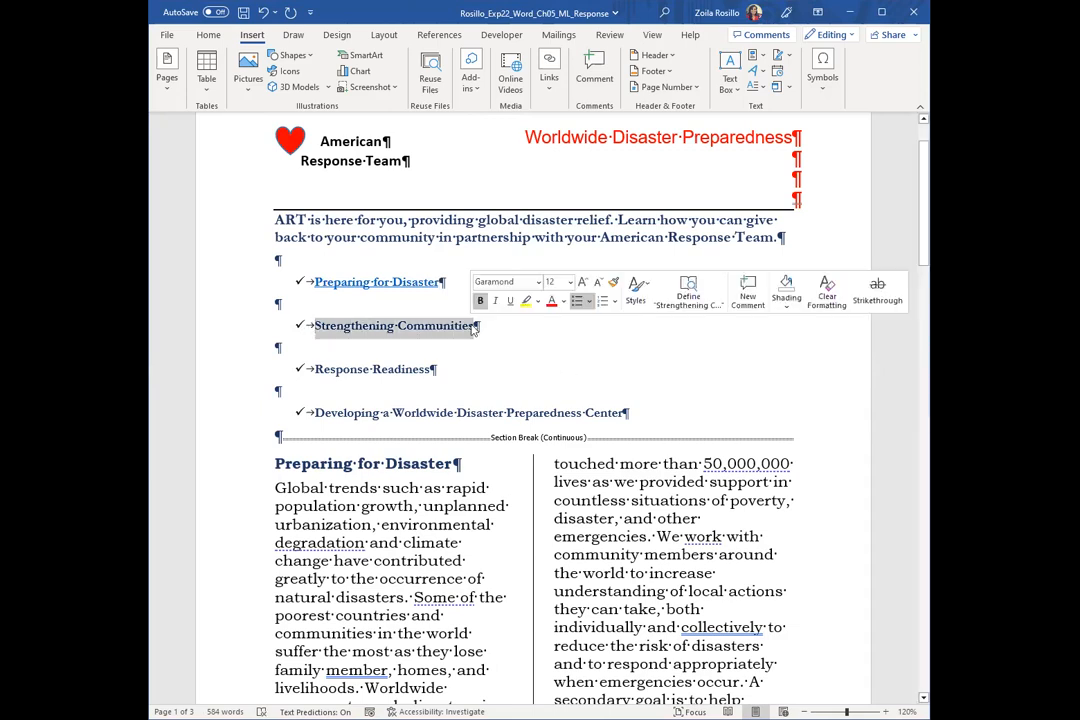
pyautogui.click(547, 88)
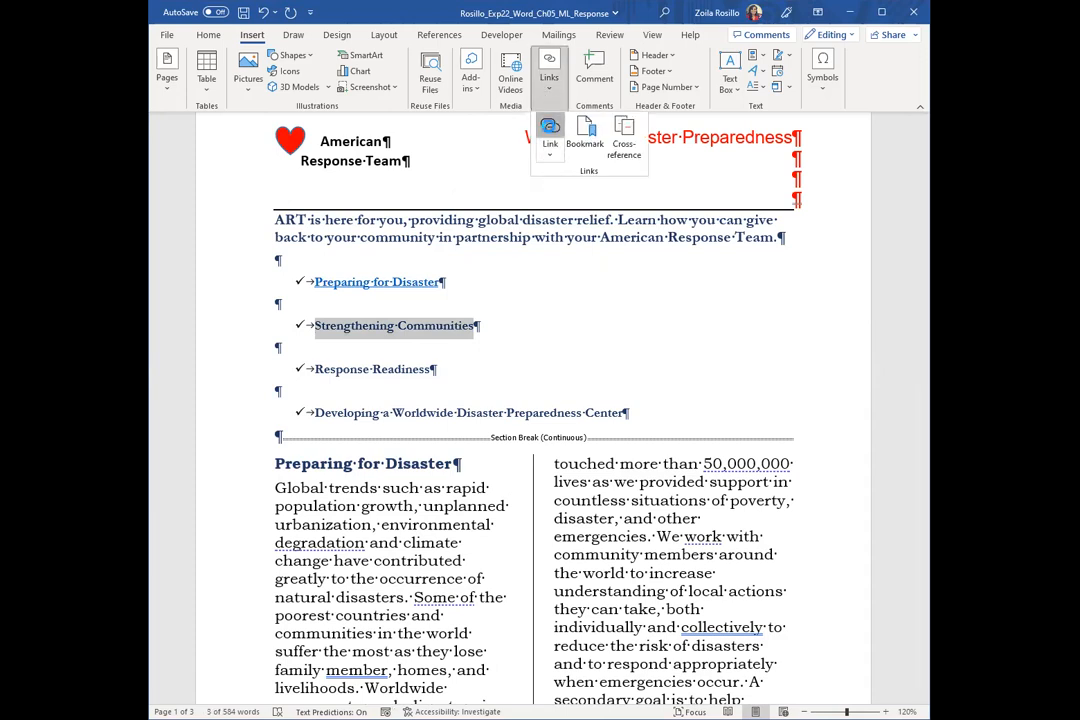
pyautogui.click(550, 135)
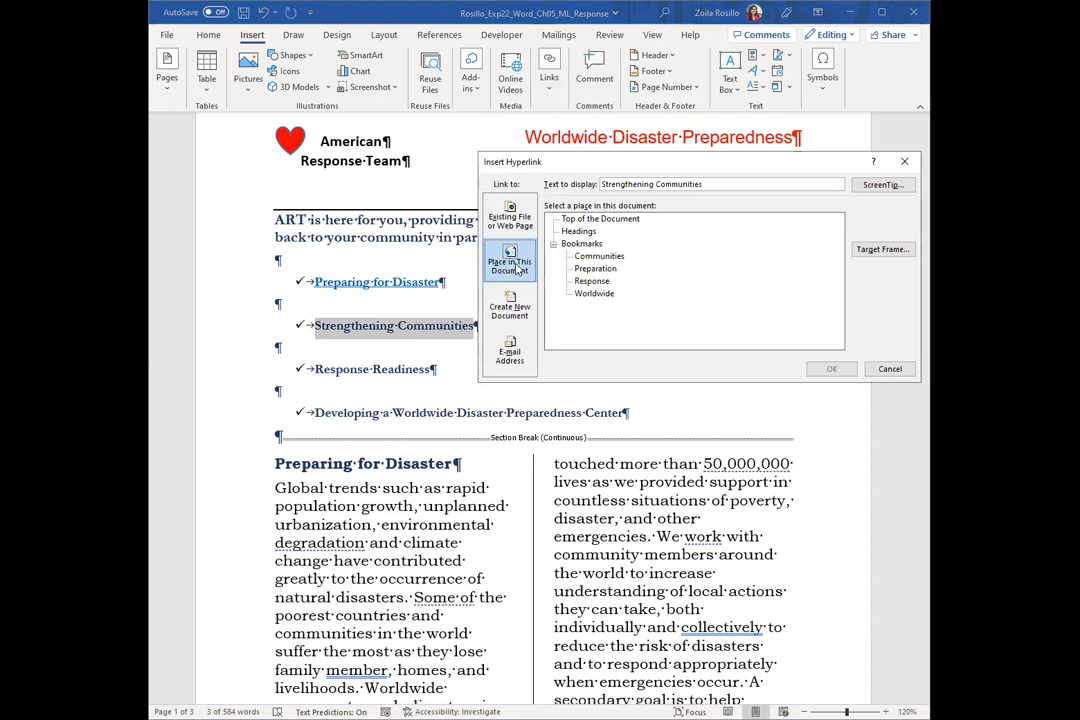
pyautogui.click(599, 256)
pyautogui.click(833, 369)
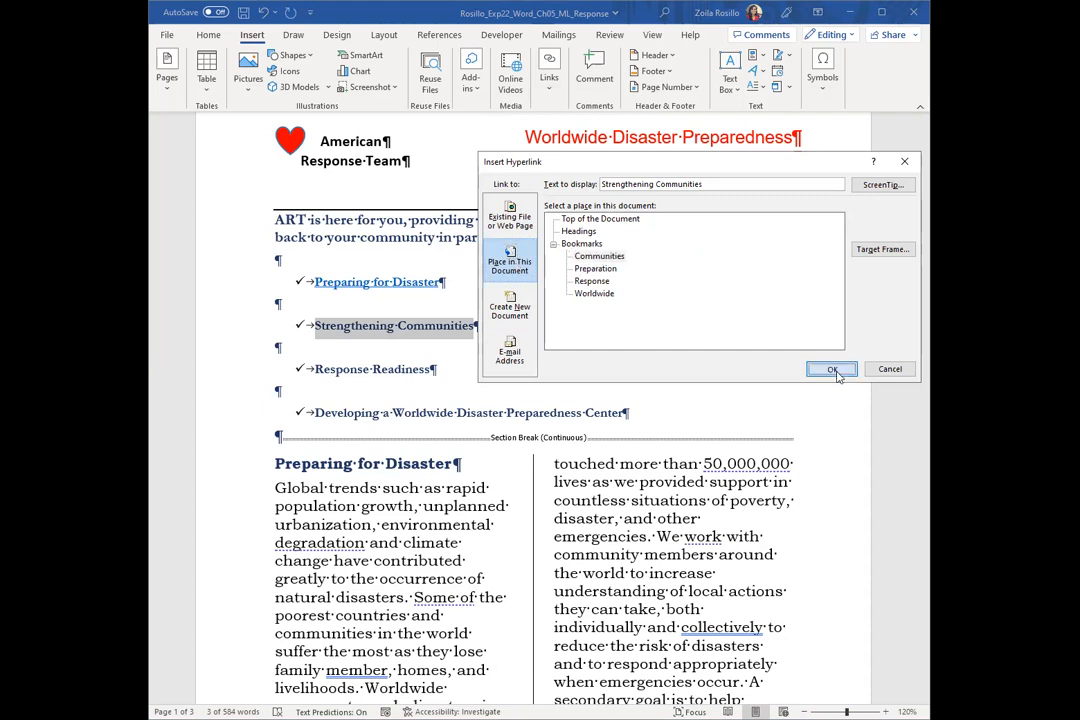
# Link the "Response Readiness" bullet in the page 1 topic list to the Response bookmark
pyautogui.moveTo(314, 370); pyautogui.dragTo(431, 371)
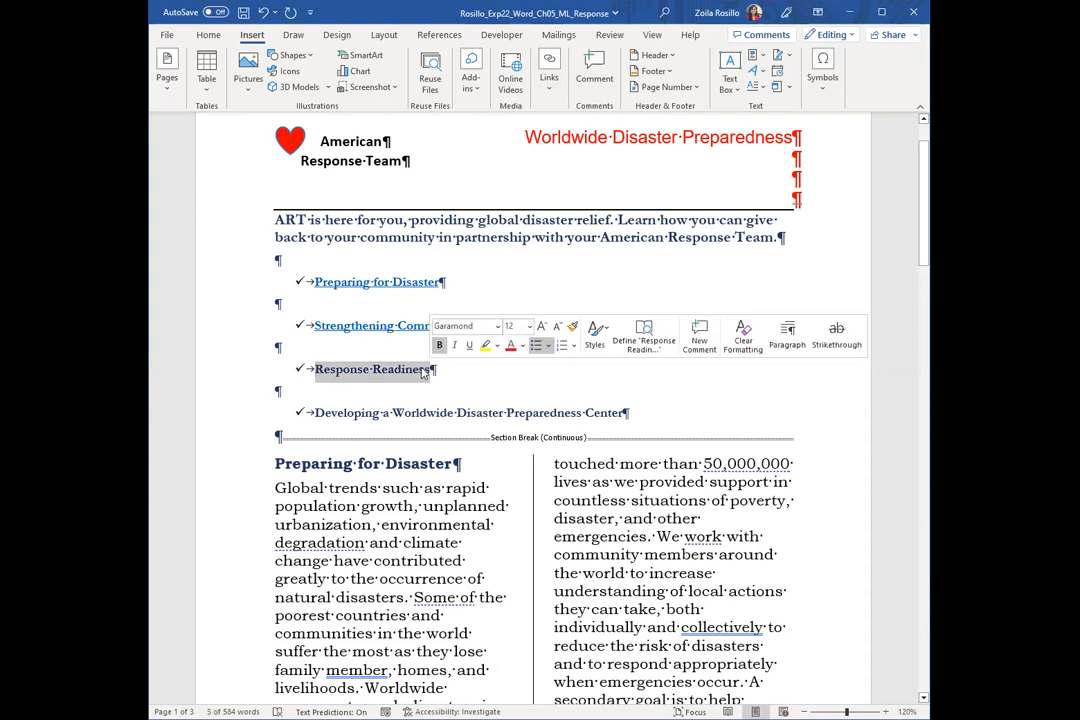
pyautogui.click(547, 88)
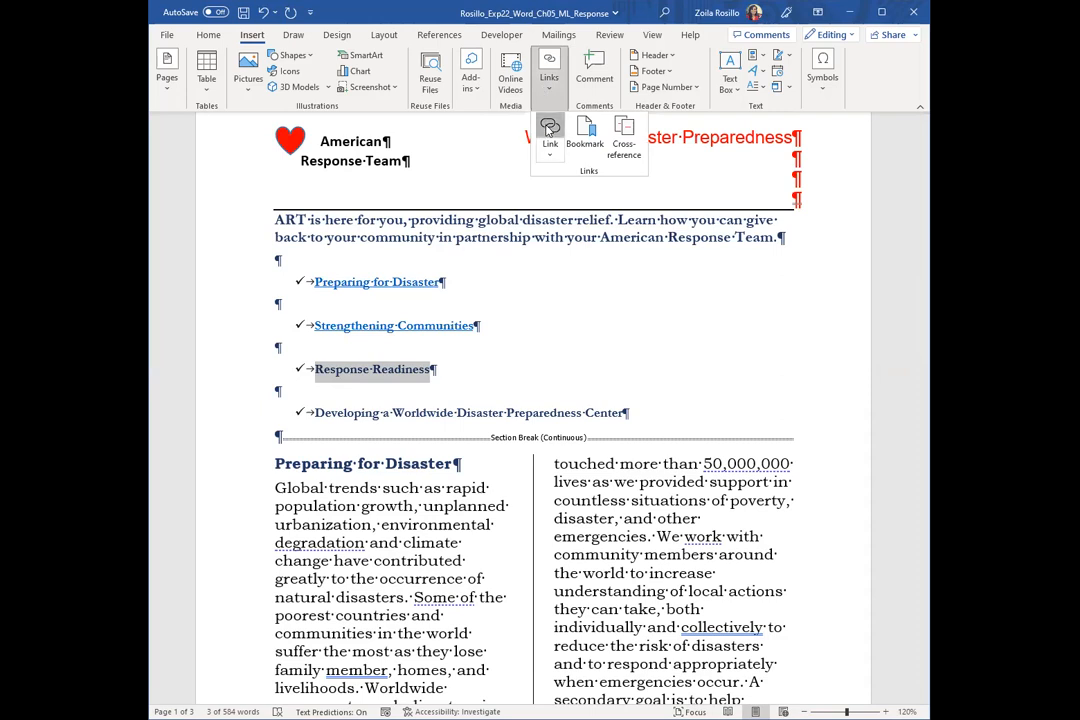
pyautogui.click(548, 130)
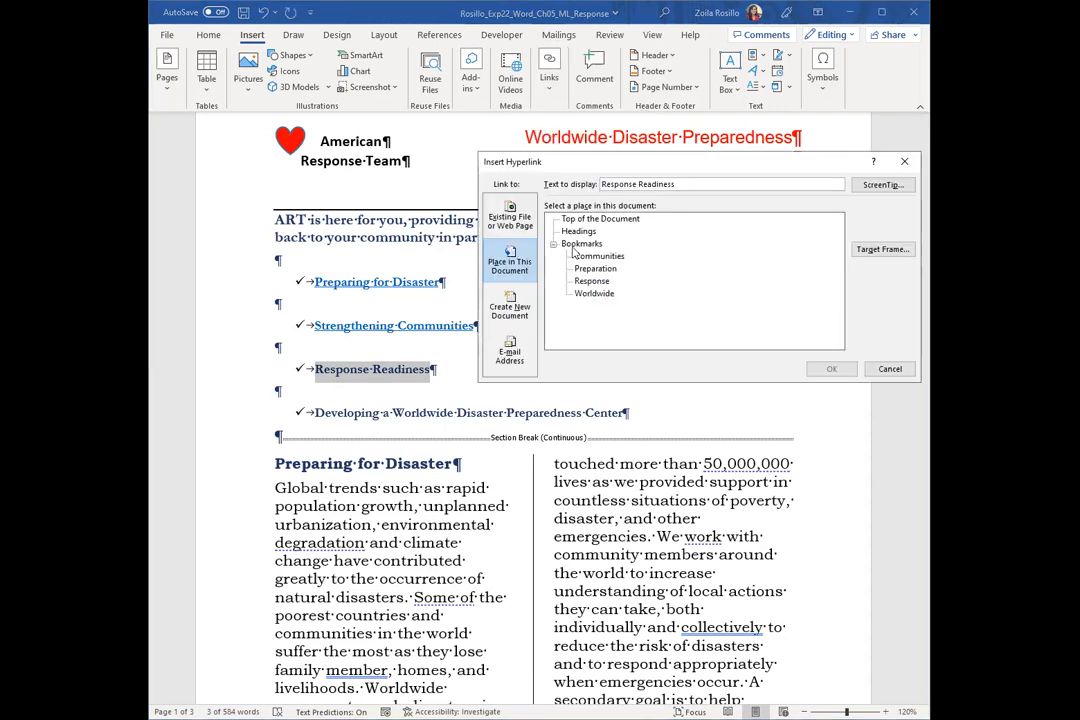
pyautogui.click(591, 282)
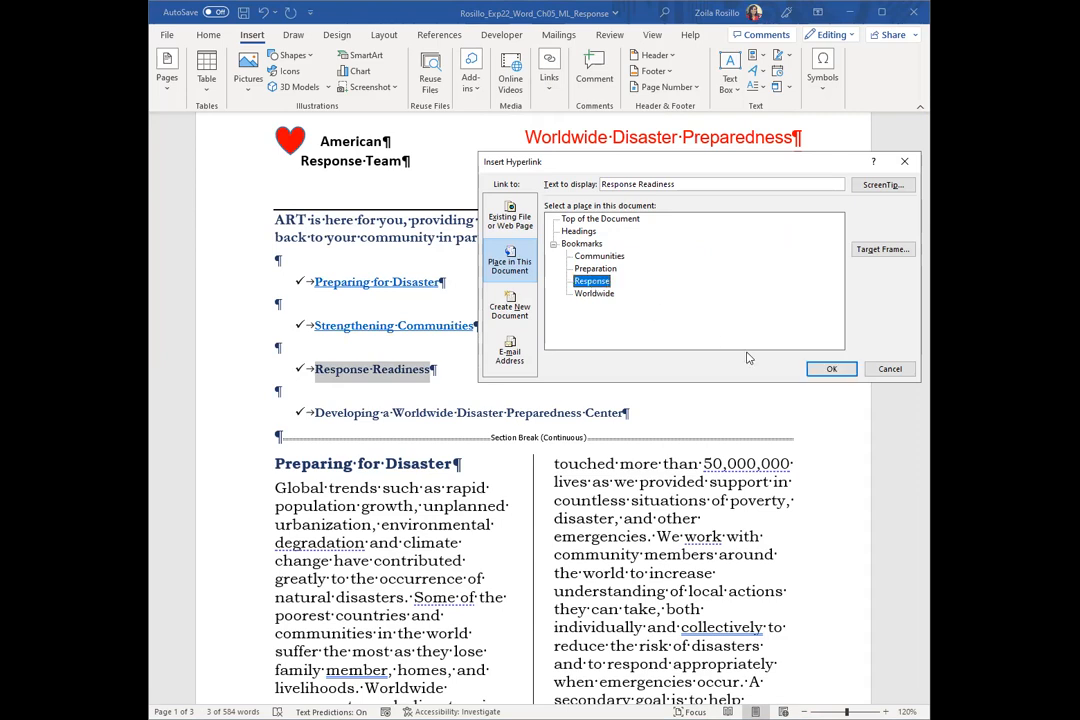
pyautogui.click(828, 371)
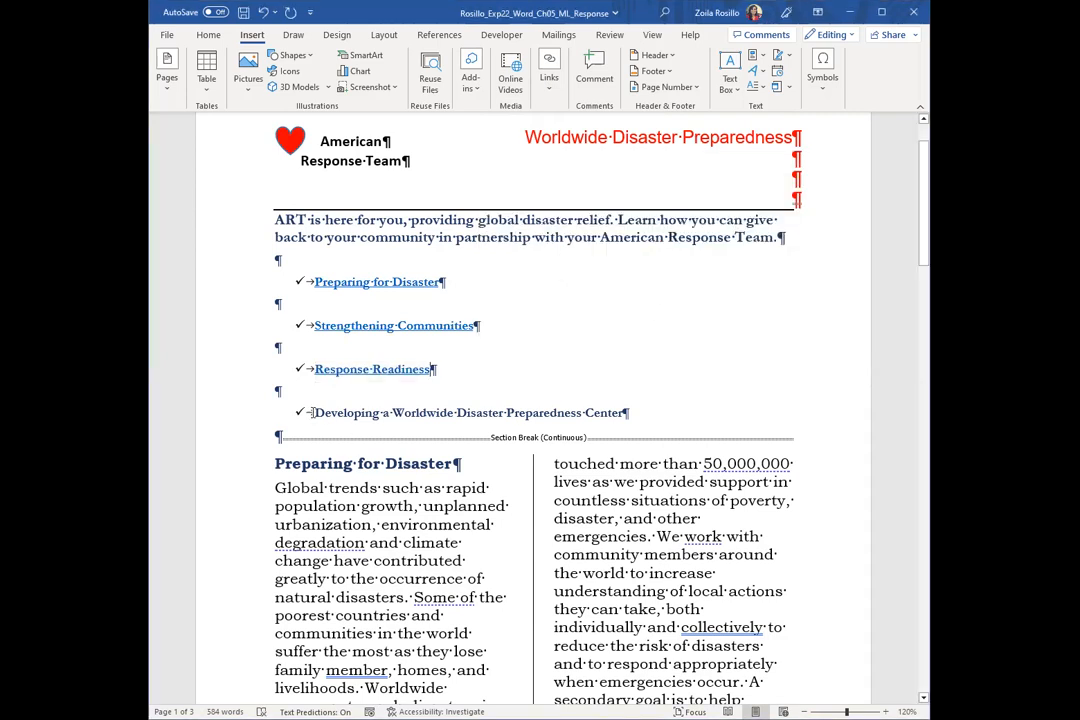
# Link the "Developing a Worldwide Disaster Preparedness Center" bullet in the page 1 topic list to the Worldwide bookmark
pyautogui.moveTo(315, 413); pyautogui.dragTo(622, 412)
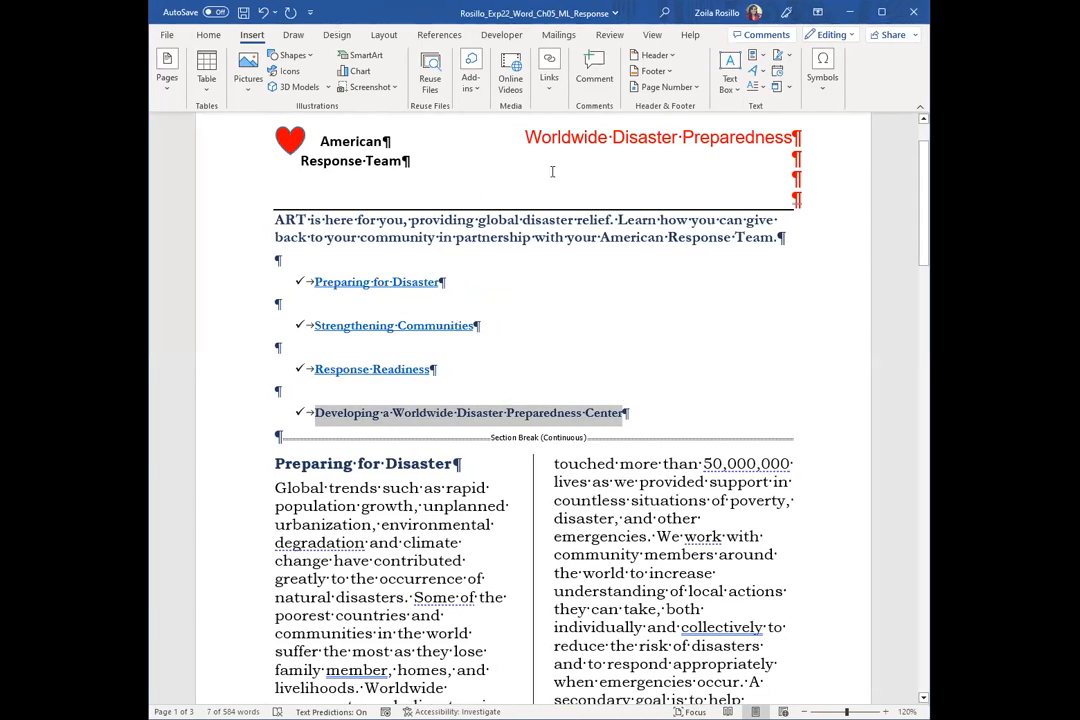
pyautogui.click(549, 76)
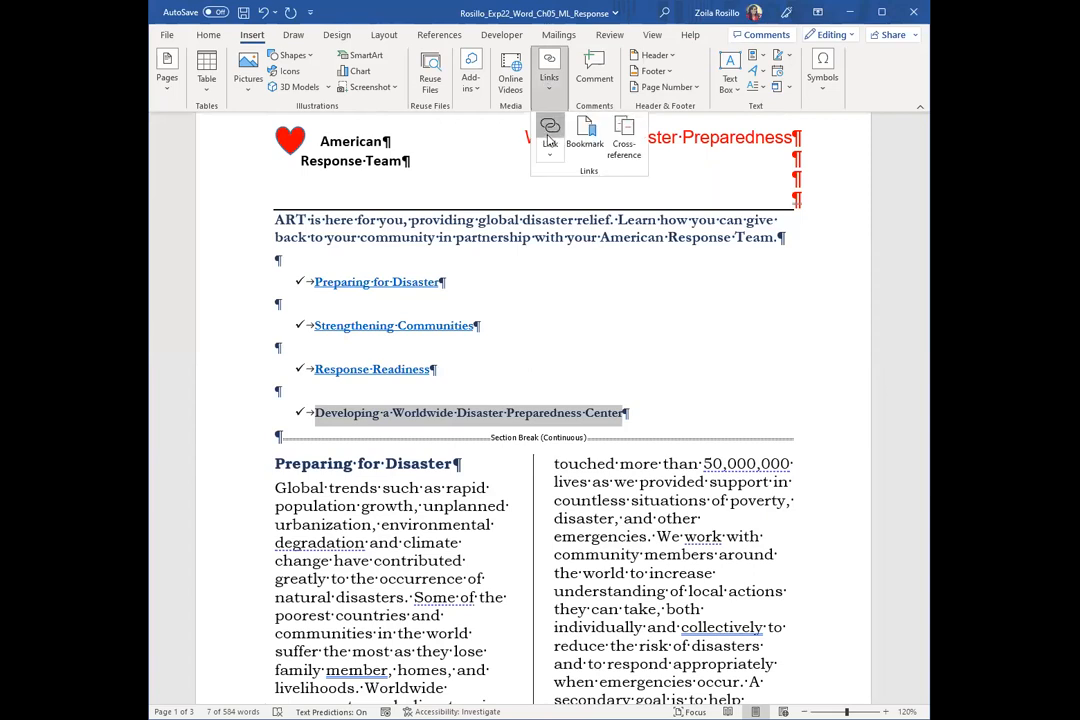
pyautogui.click(549, 140)
pyautogui.click(594, 293)
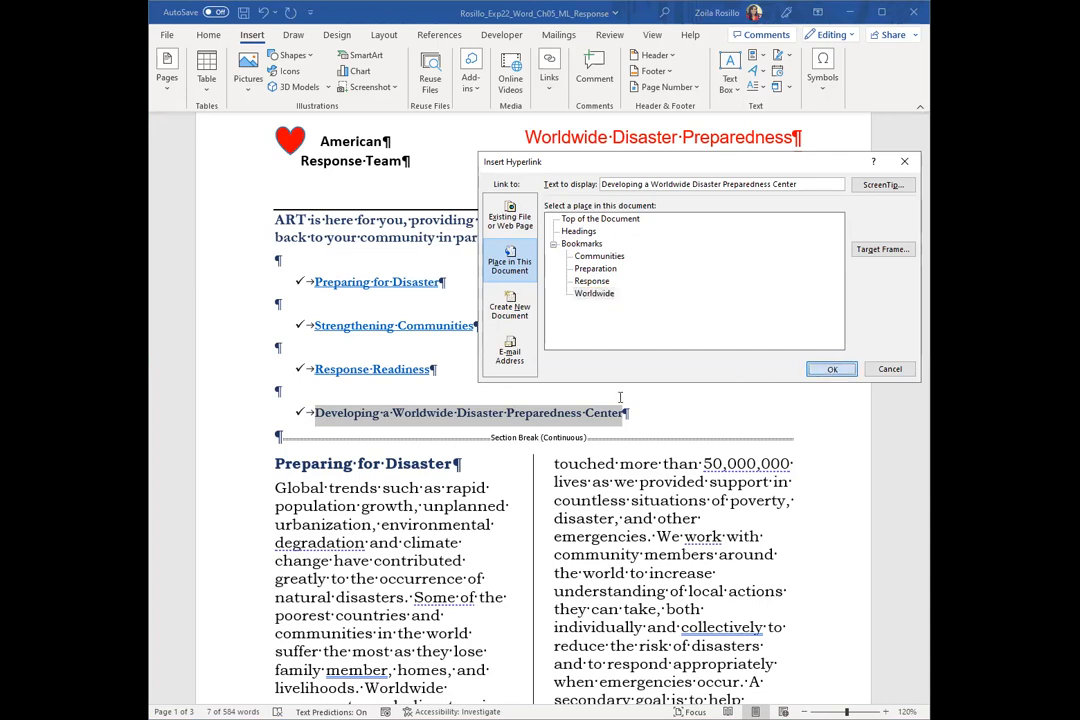
pyautogui.click(832, 369)
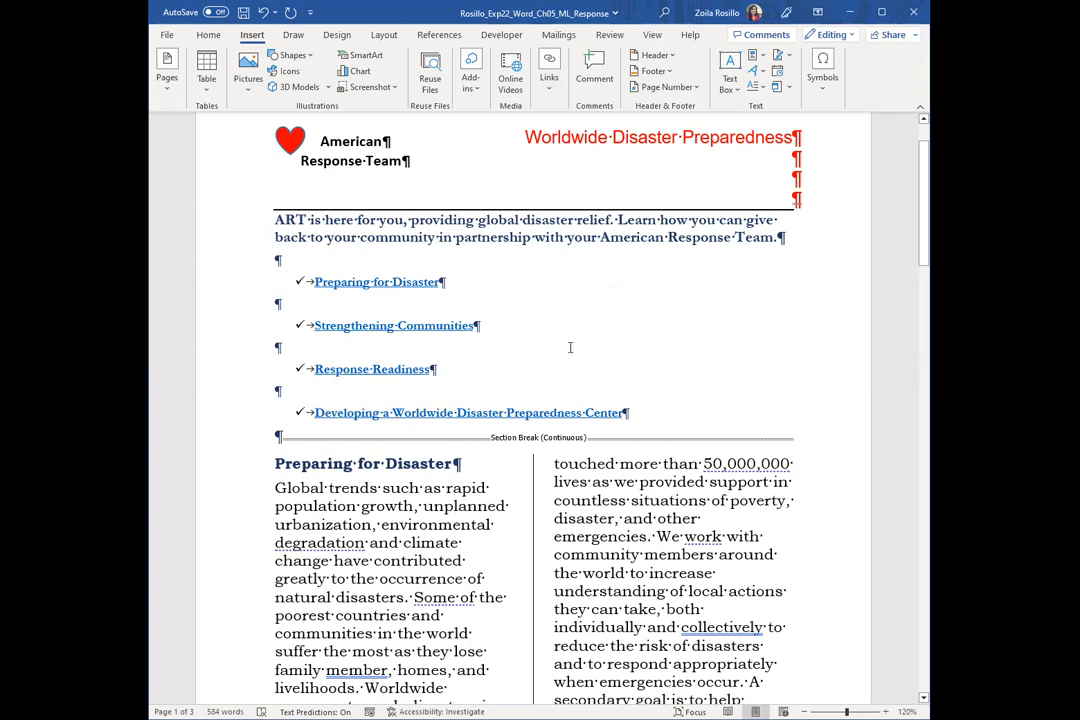
# Test the "Developing a Worldwide Disaster Preparedness Center" link by following it, and return to the topic list on page 1
pyautogui.keyDown('ctrl'); pyautogui.click(452, 416); pyautogui.keyUp('ctrl')
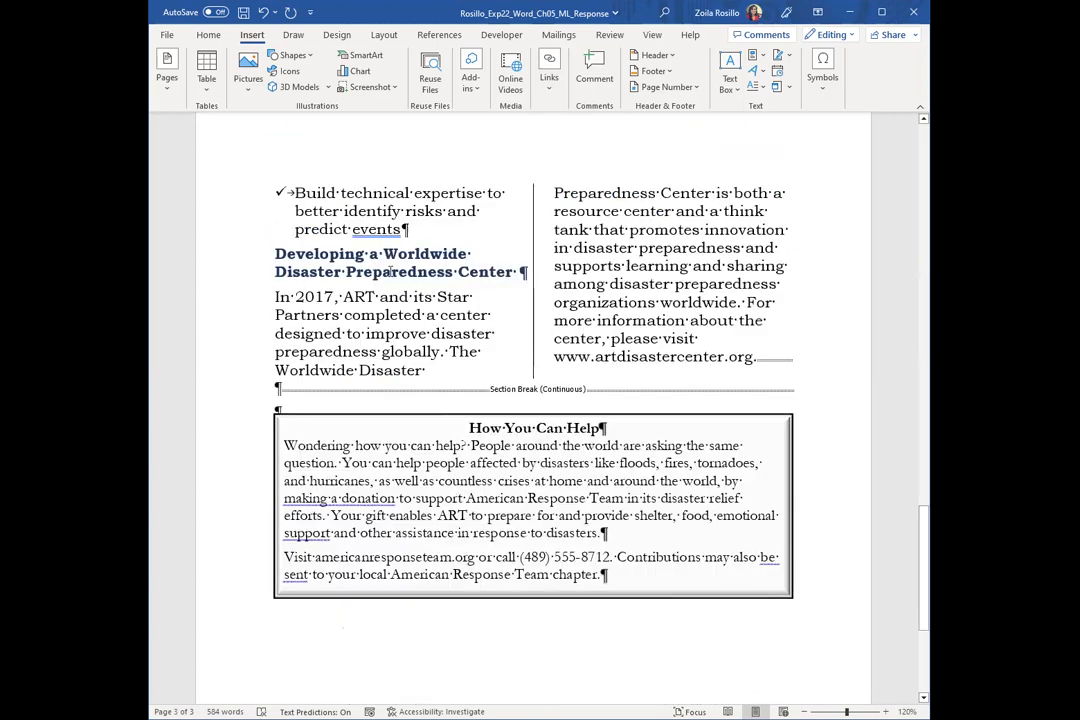
pyautogui.scroll(15, 459, 371)
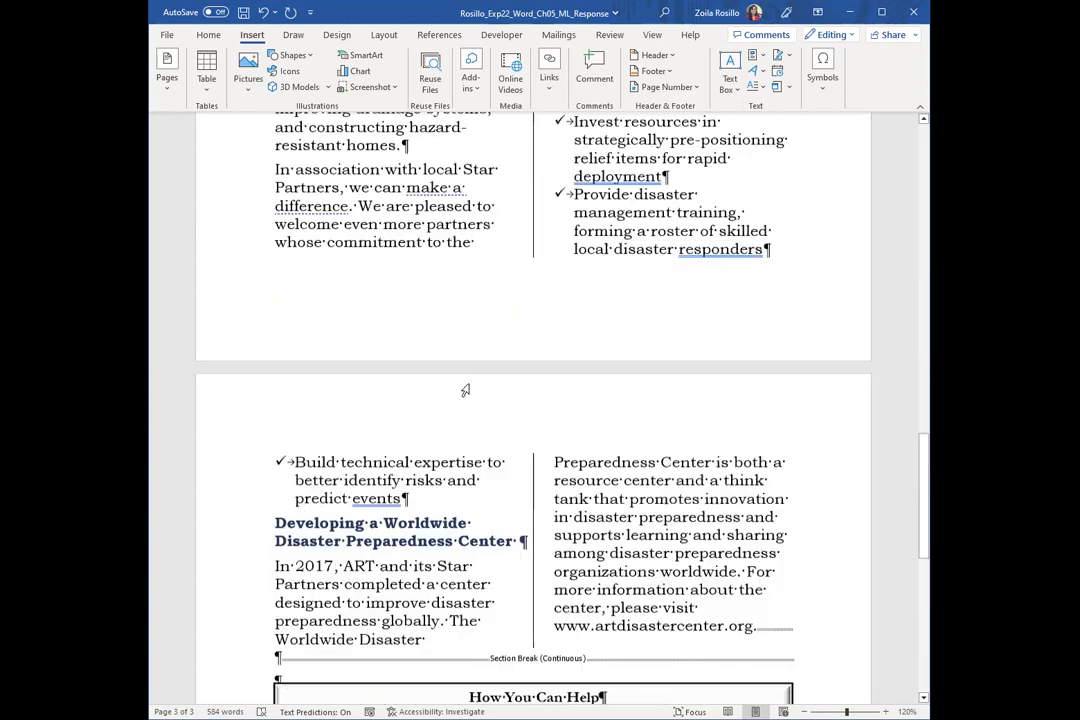
pyautogui.scroll(5, 468, 380)
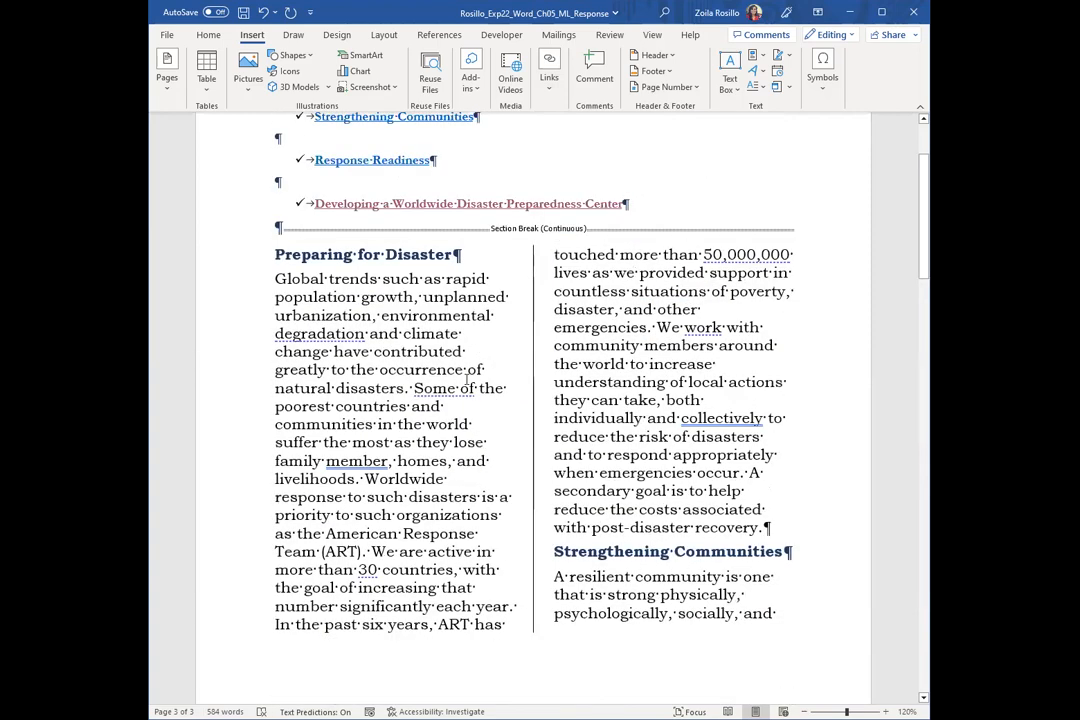
pyautogui.scroll(5, 466, 378)
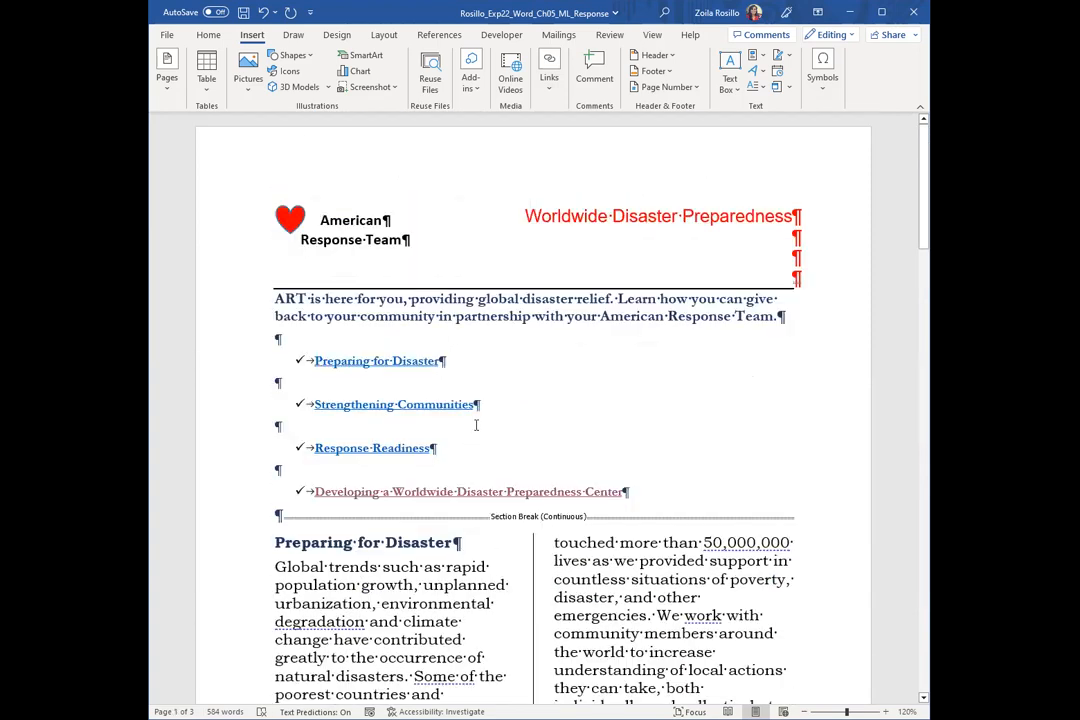